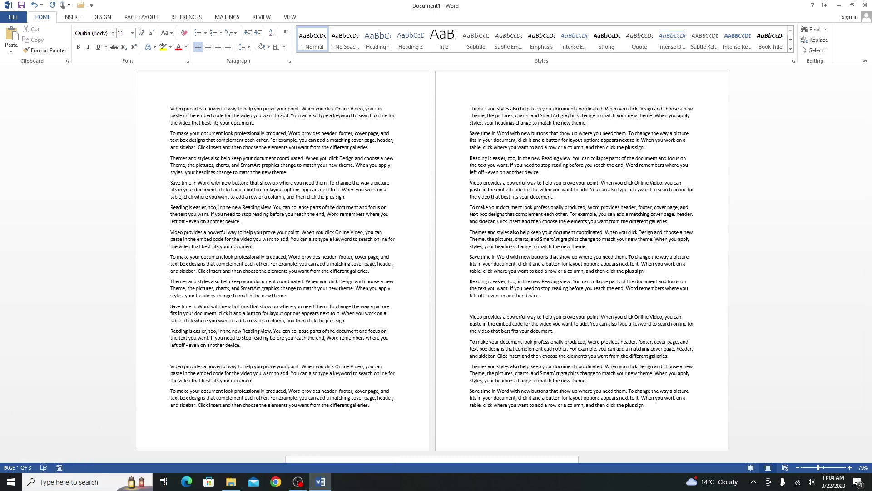
- Apply the Narrow, Moderate and Wide margin presets in turn, ending on Normal 1-inch margins
left_click(246, 347)
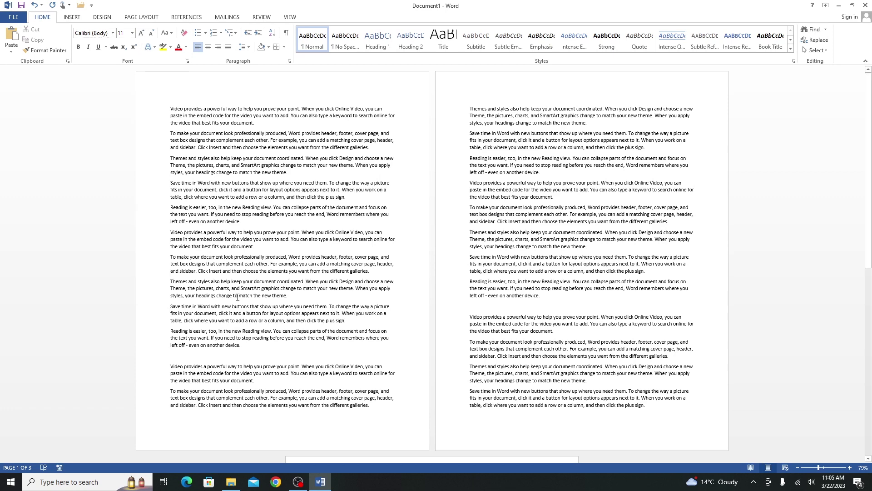
left_click(142, 20)
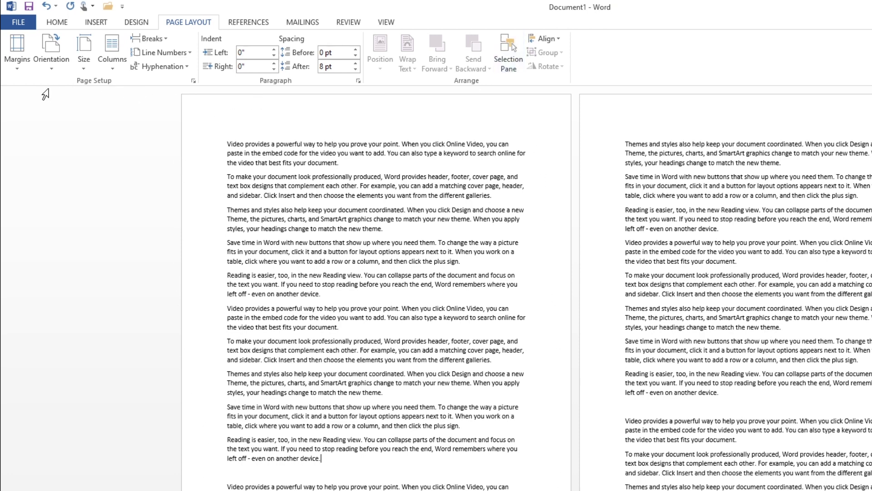
left_click(10, 71)
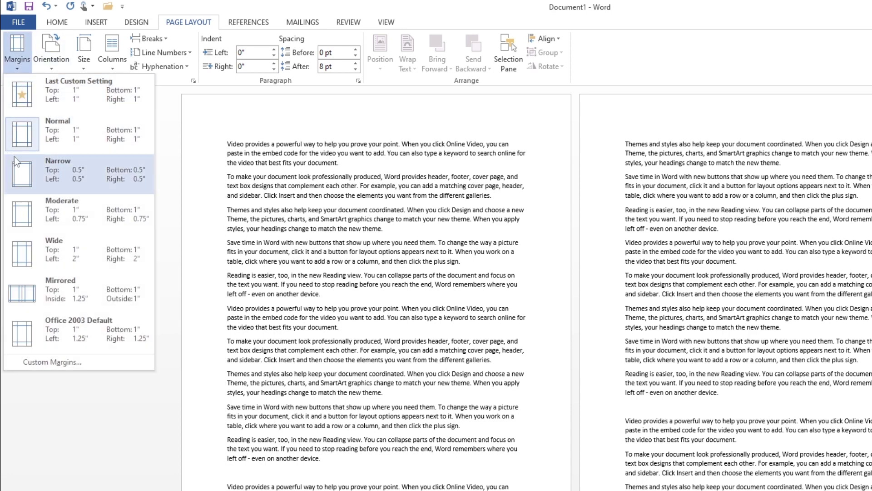
left_click(35, 175)
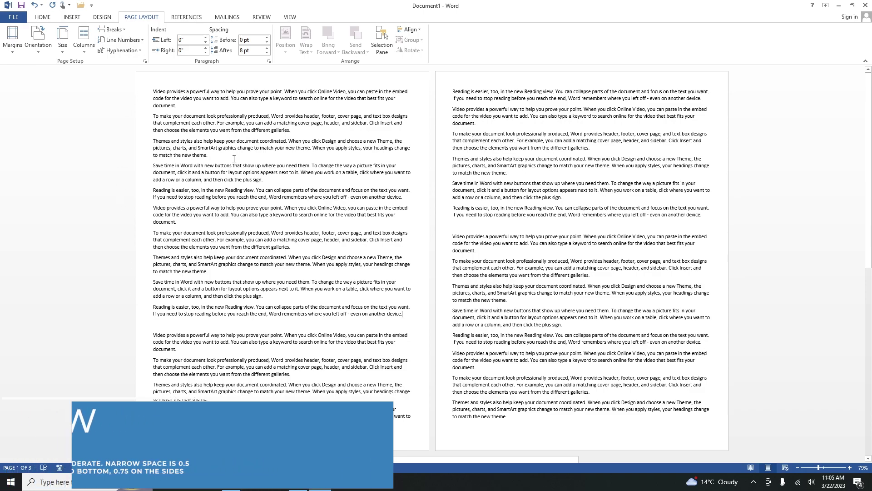
left_click(12, 40)
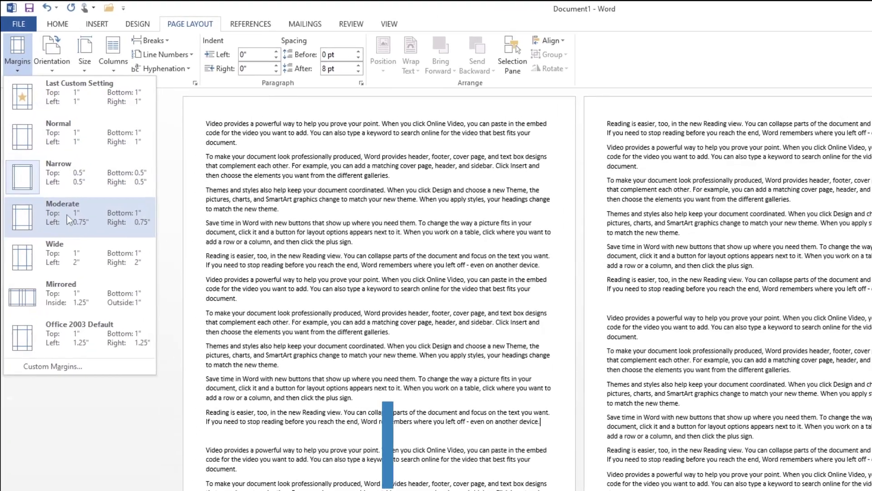
left_click(67, 214)
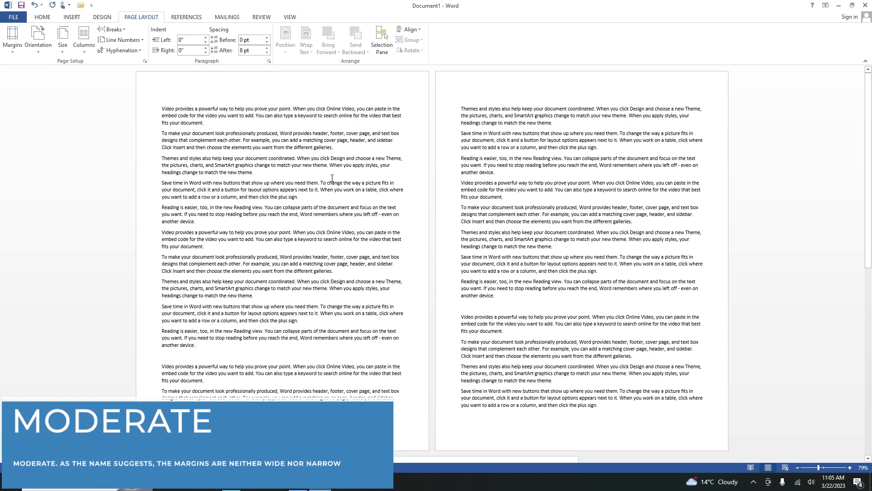
left_click(12, 40)
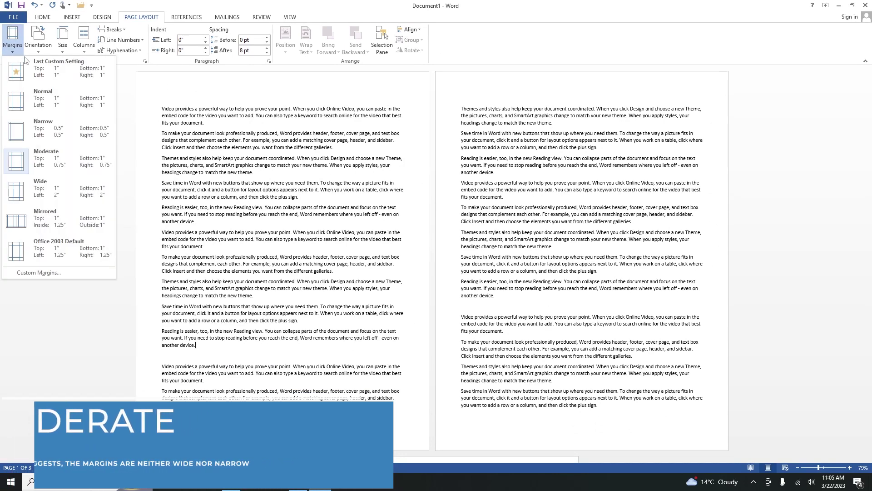
left_click(38, 190)
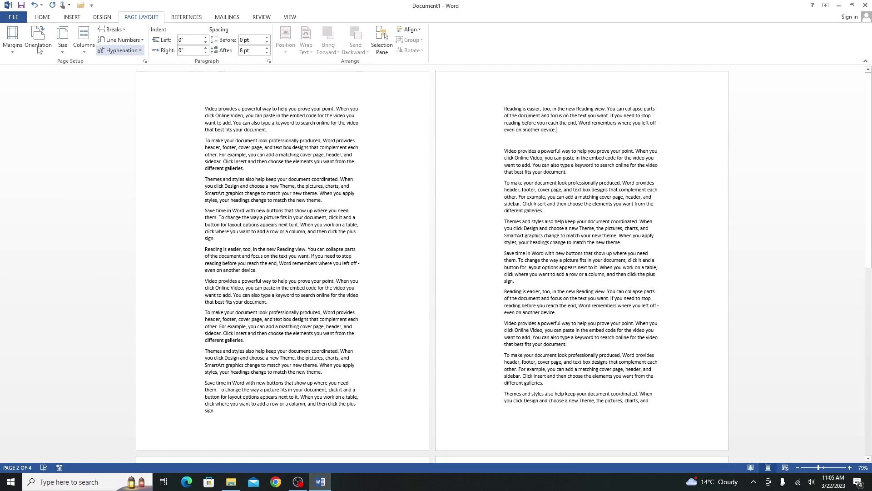
left_click(12, 40)
left_click(31, 94)
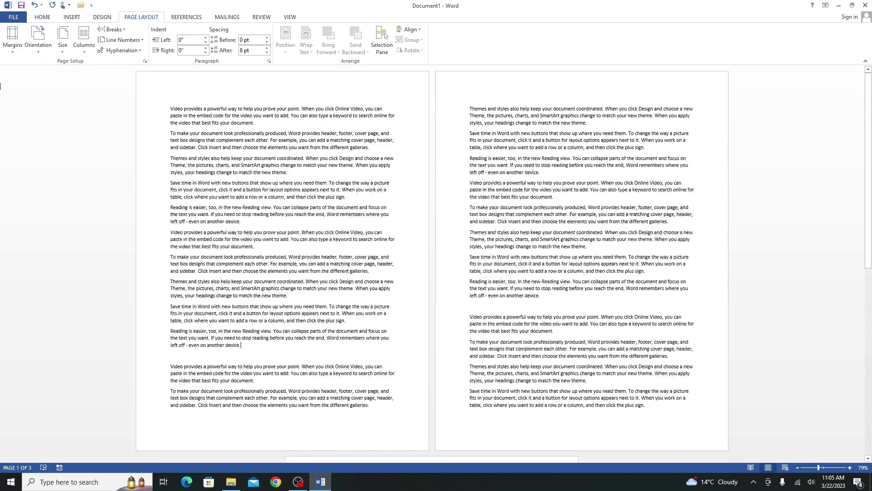
left_click(13, 50)
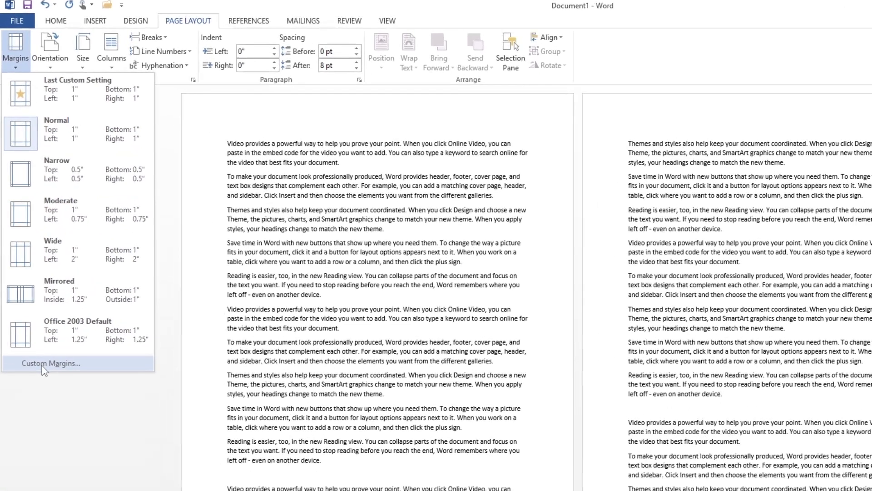
left_click(42, 366)
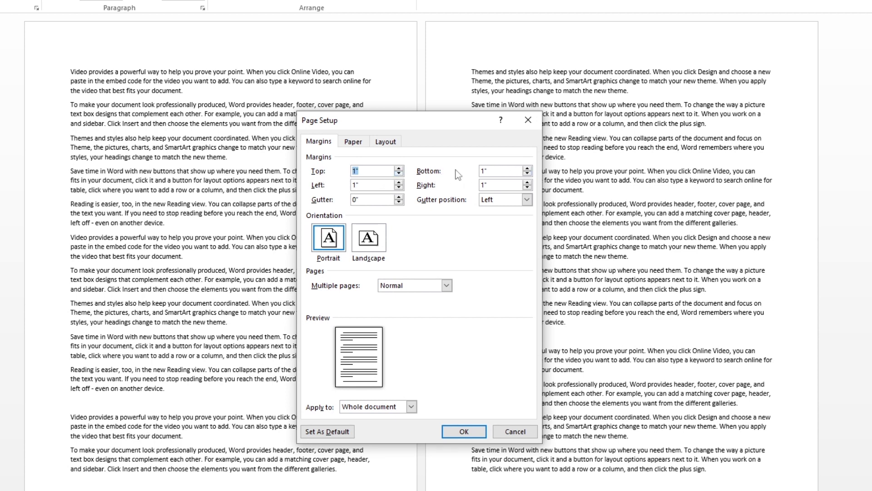
left_click(401, 175)
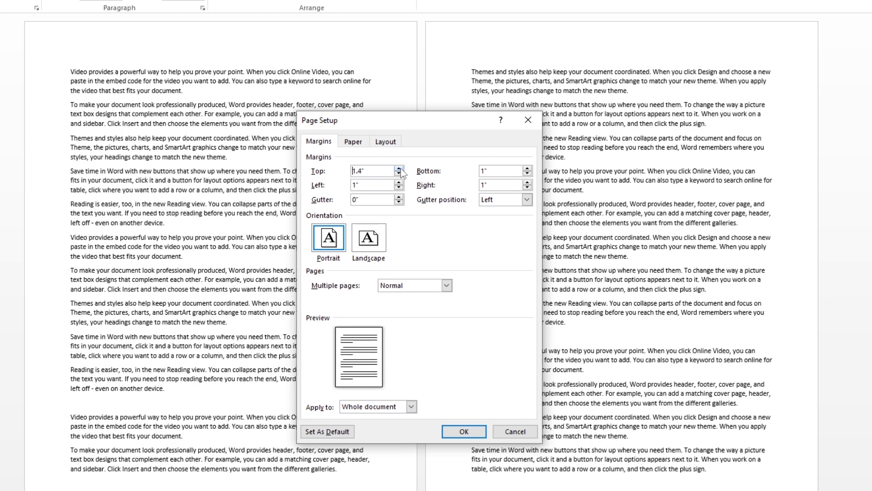
left_click(398, 170)
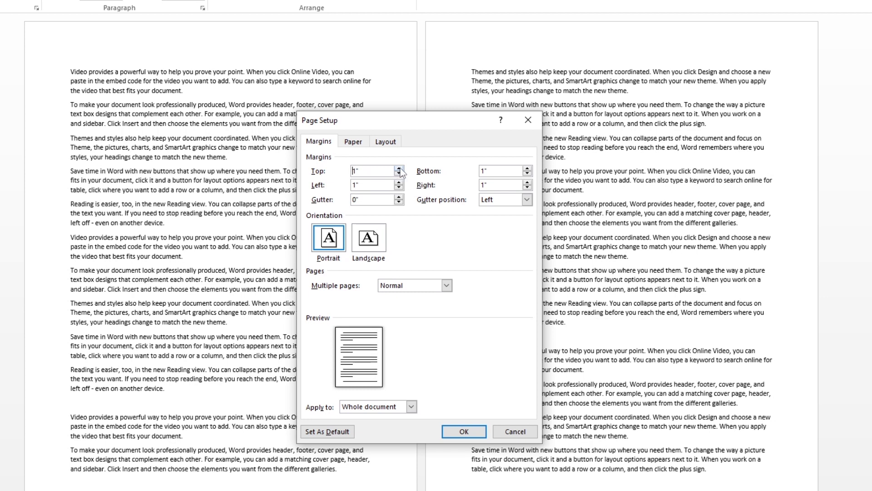
left_click(399, 168)
left_click(399, 169)
left_click(399, 168)
left_click(399, 168)
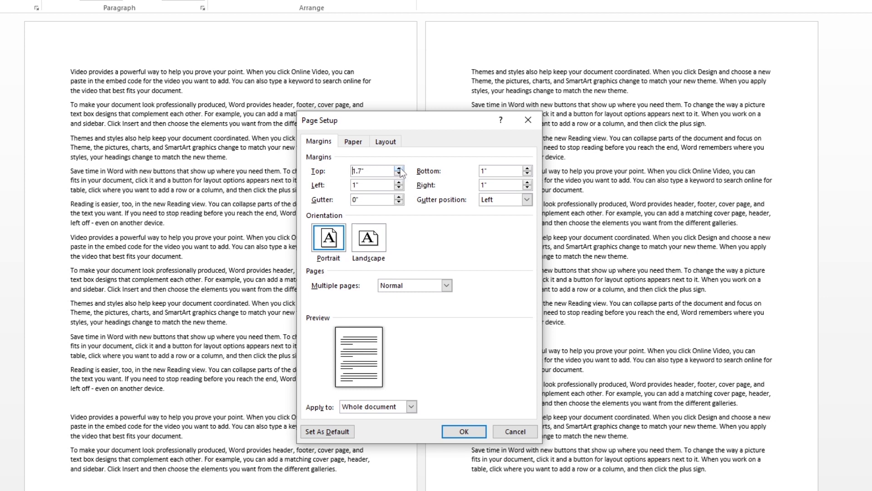
left_click(399, 169)
left_click(399, 169)
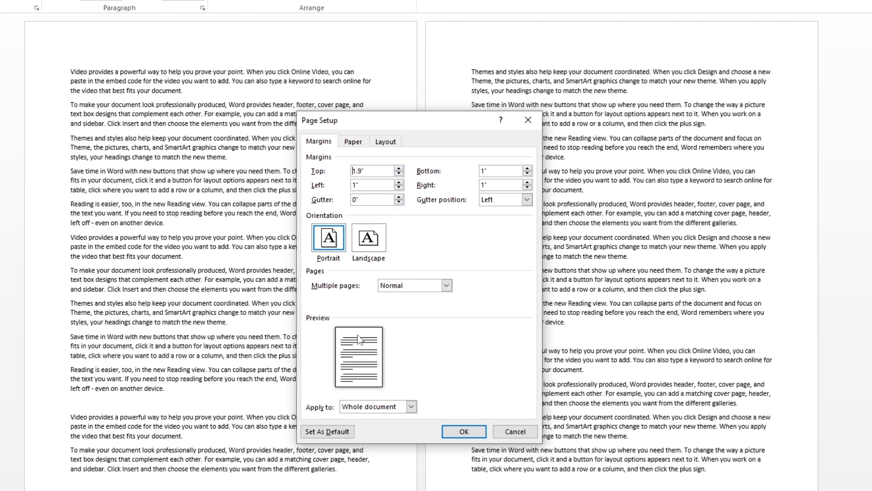
left_click(528, 174)
left_click(528, 174)
left_click(527, 168)
left_click(527, 168)
left_click(528, 169)
left_click(528, 169)
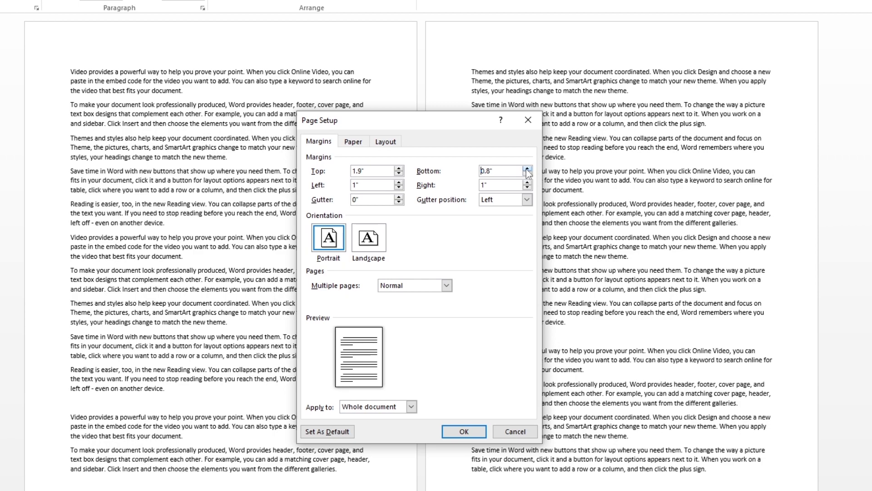
left_click(463, 431)
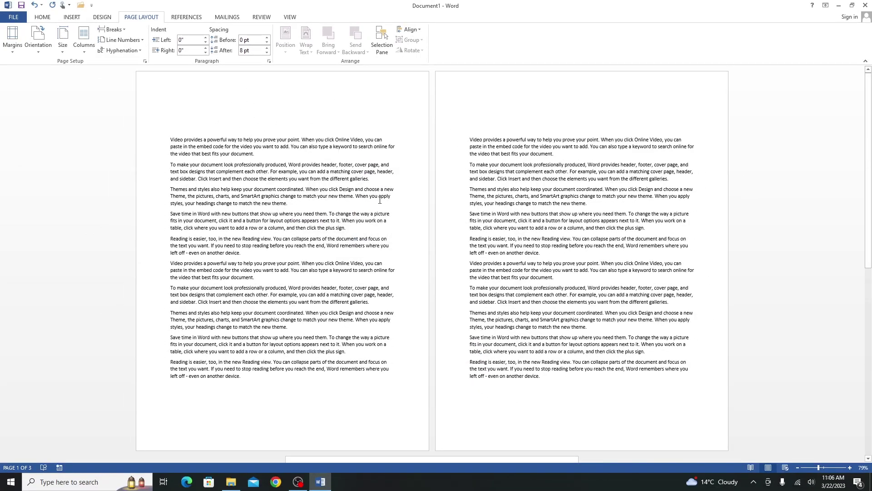
scroll(218, 268, "down", 5)
scroll(144, 146, "up", 5)
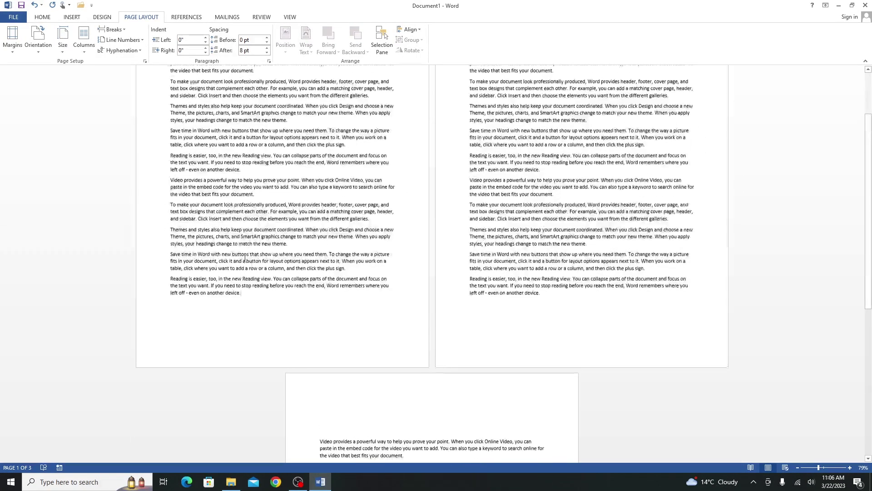
key("ctrl+z")
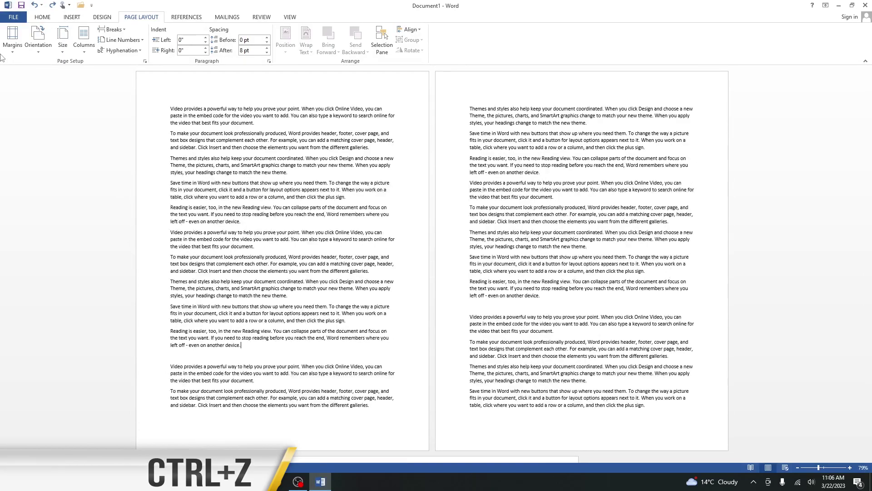
left_click(11, 51)
left_click(40, 272)
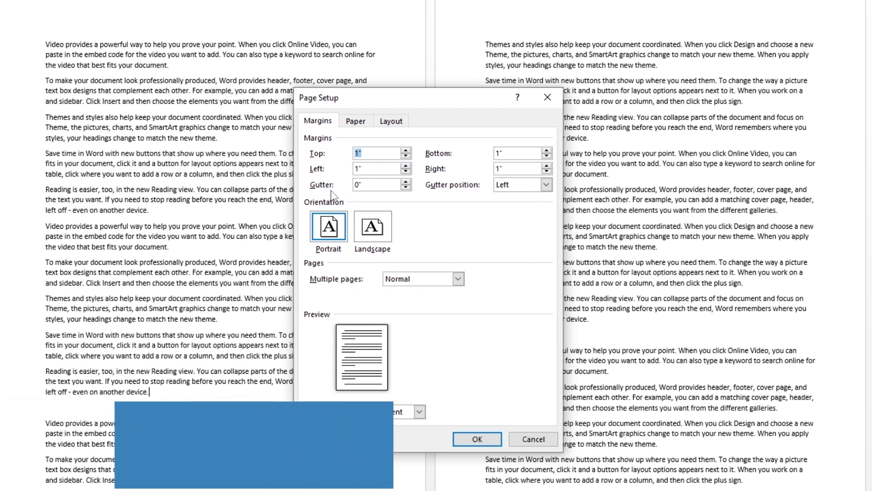
left_click(406, 182)
left_click(407, 183)
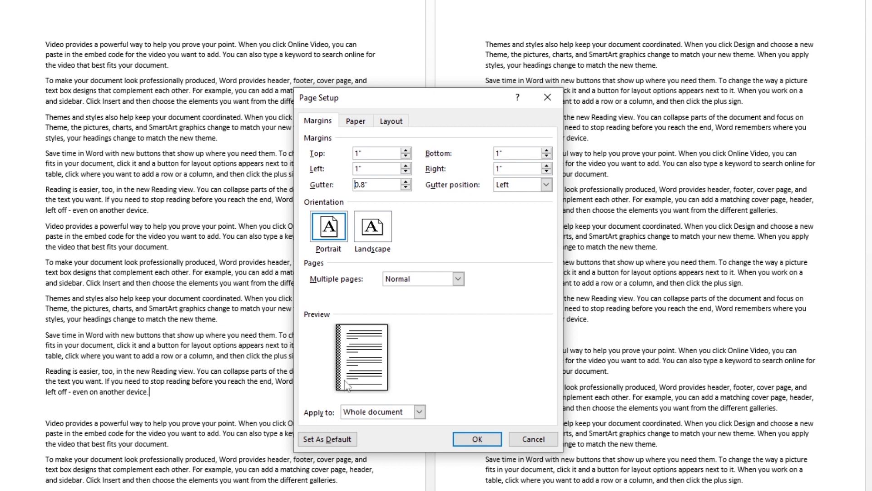
left_click(546, 185)
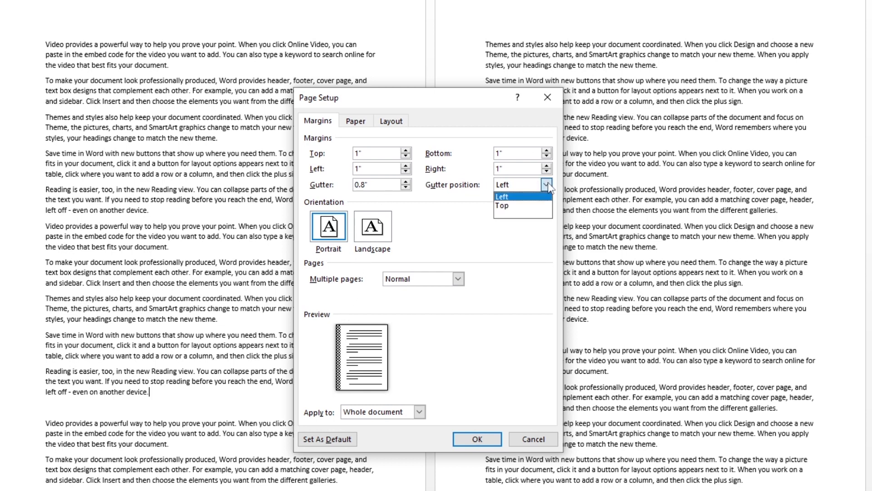
left_click(536, 207)
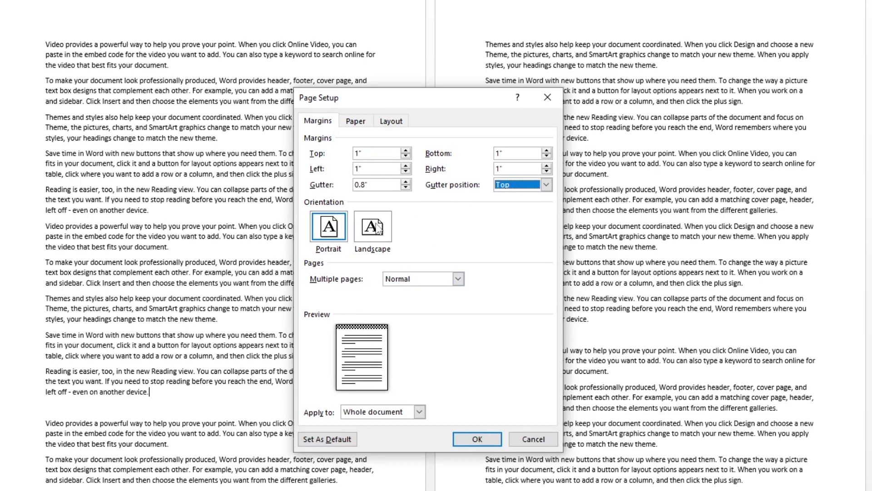
left_click(407, 187)
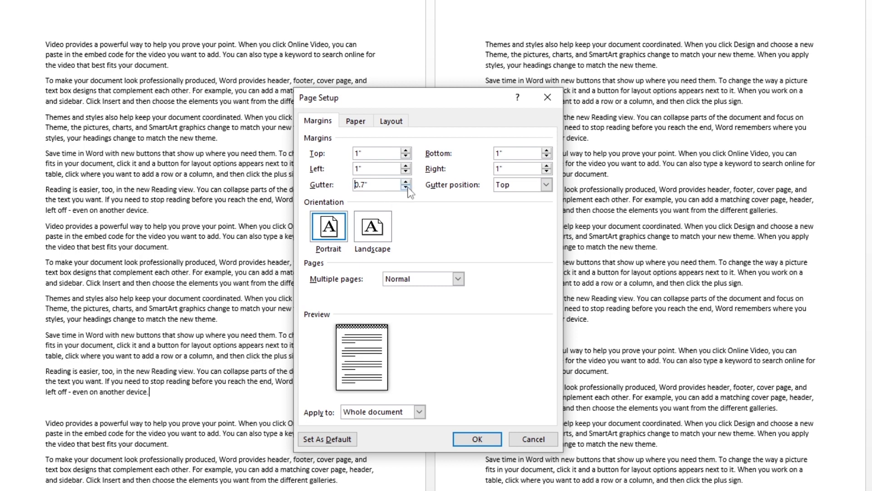
left_click(407, 188)
left_click(406, 188)
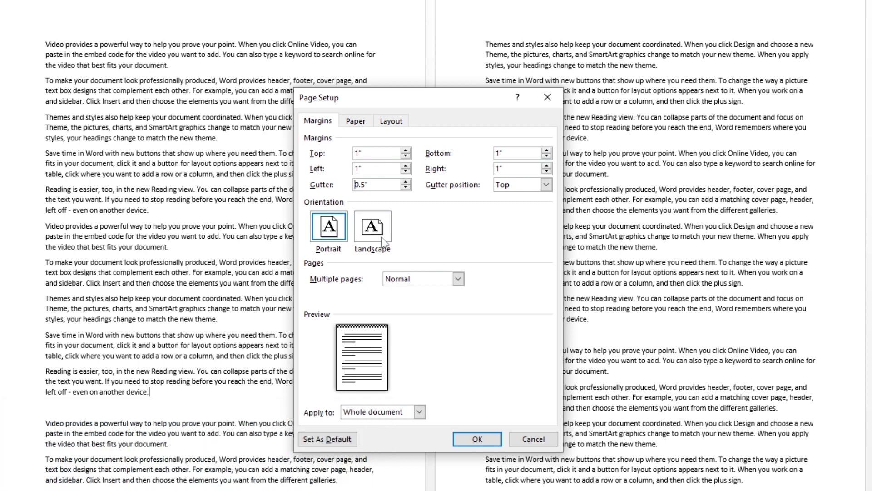
left_click(369, 241)
left_click(475, 439)
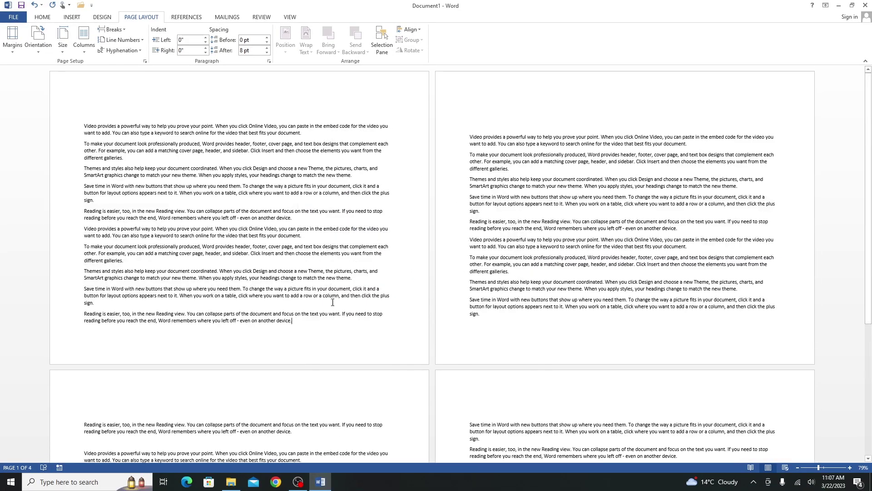
scroll(344, 282, "down", 5)
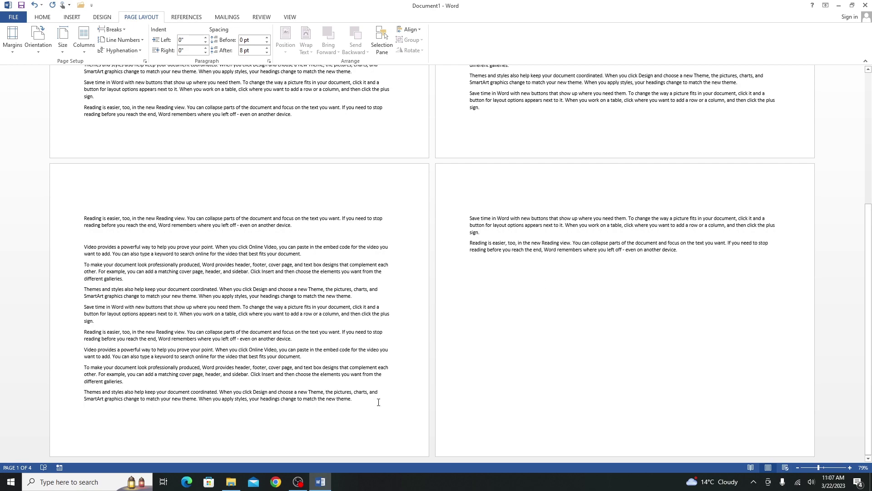
key("ctrl+z")
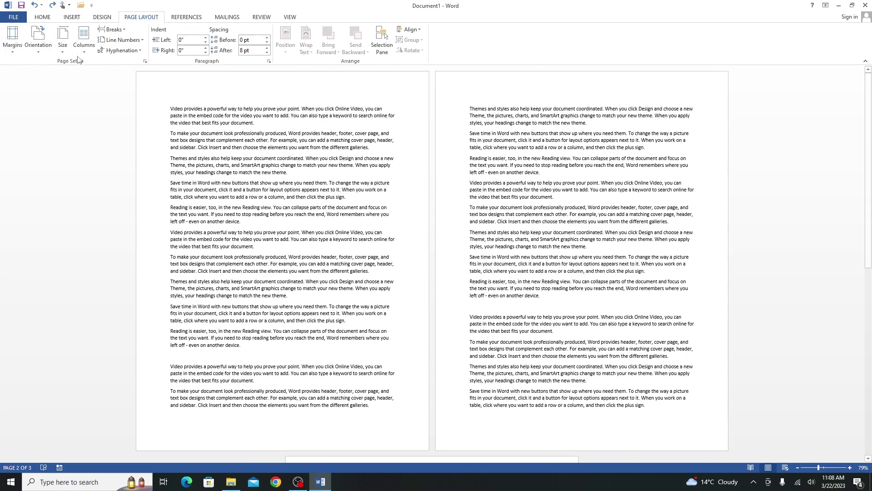
- Set a 1.8-inch left margin applied from this point forward, then scroll to check the pages
left_click(12, 38)
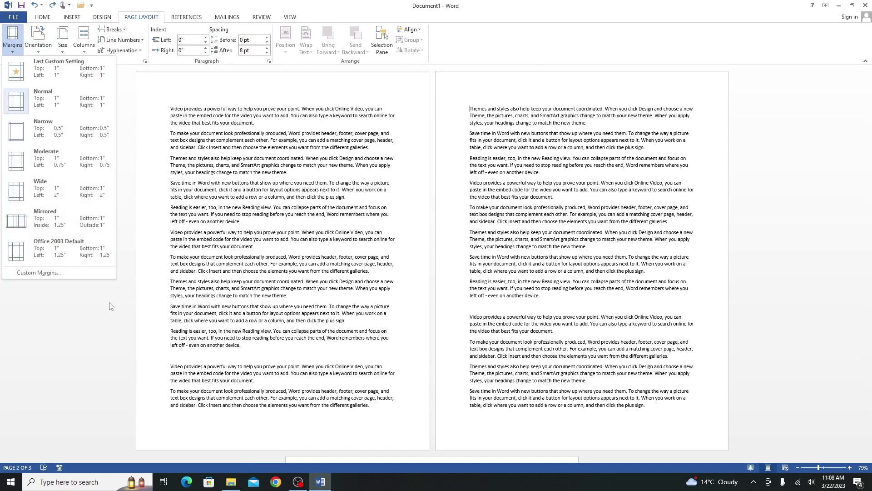
left_click(60, 273)
type("1.8\"")
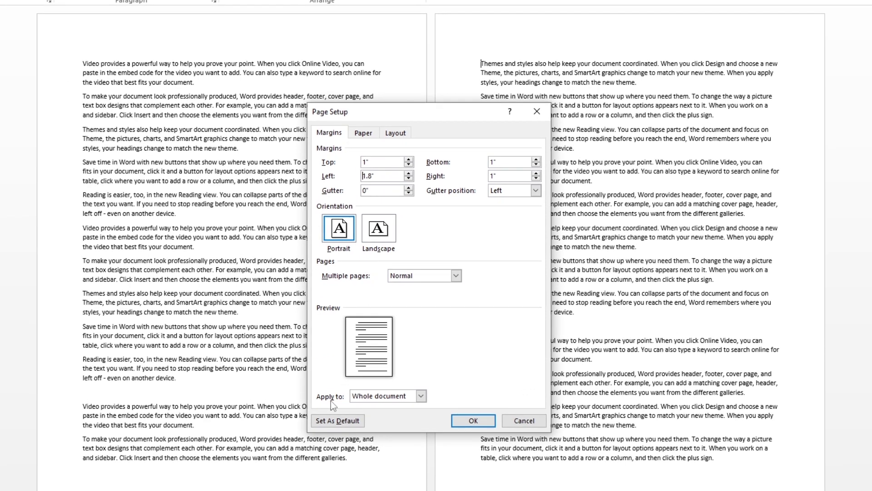
left_click(422, 396)
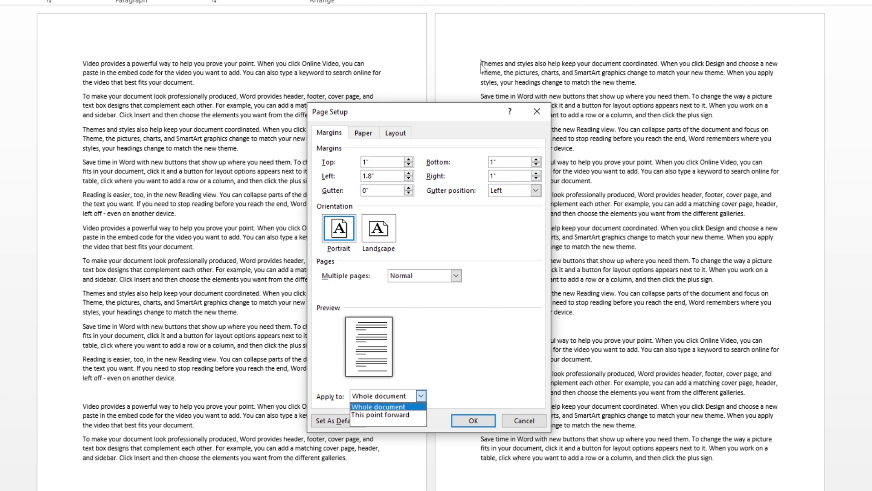
left_click(418, 416)
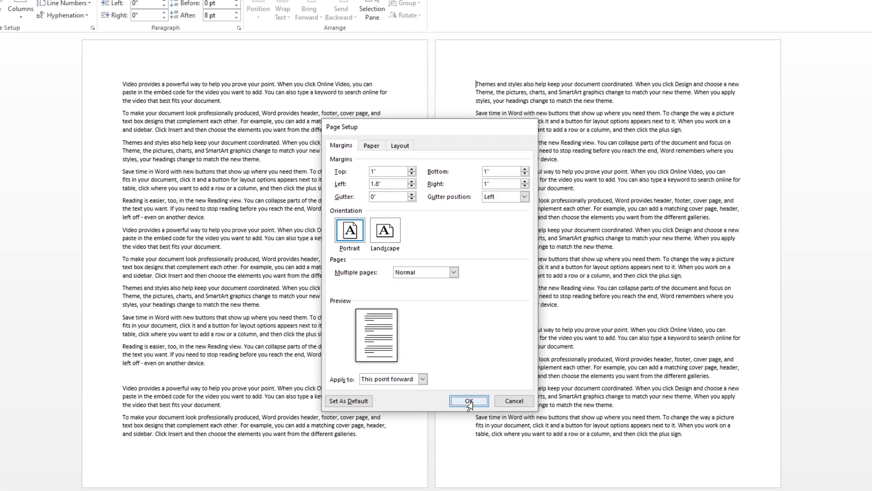
left_click(474, 420)
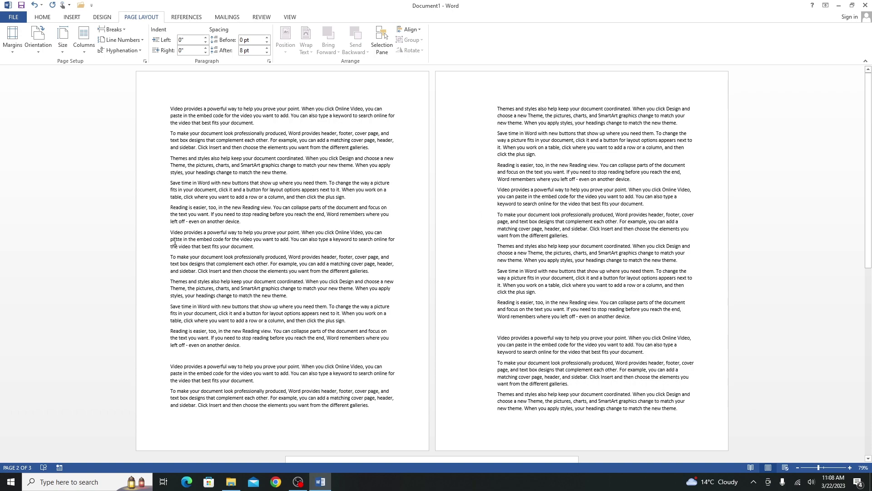
scroll(227, 254, "down", 3)
scroll(272, 254, "down", 5)
scroll(318, 252, "down", 4)
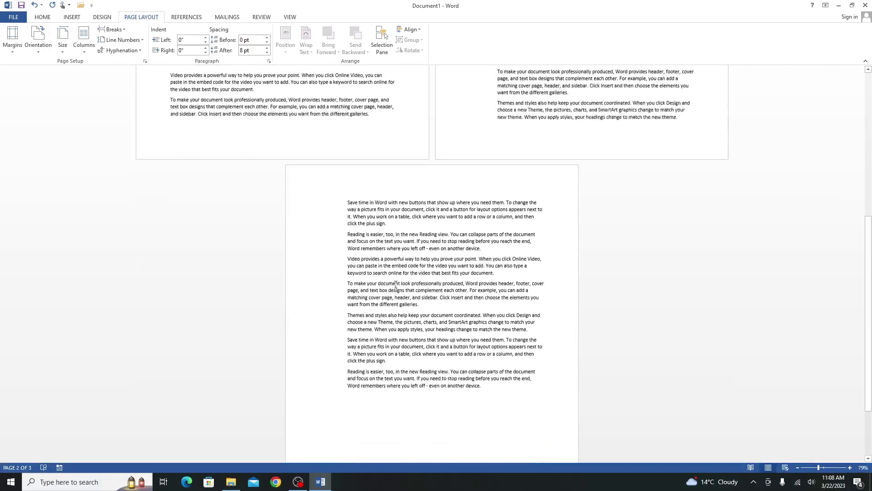
scroll(363, 218, "up", 6)
scroll(432, 172, "up", 2)
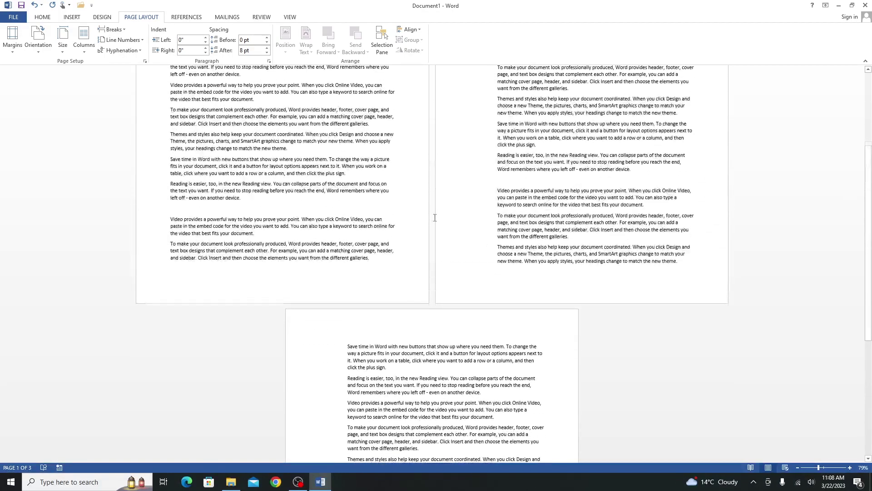
scroll(487, 124, "up", 2)
scroll(486, 124, "up", 2)
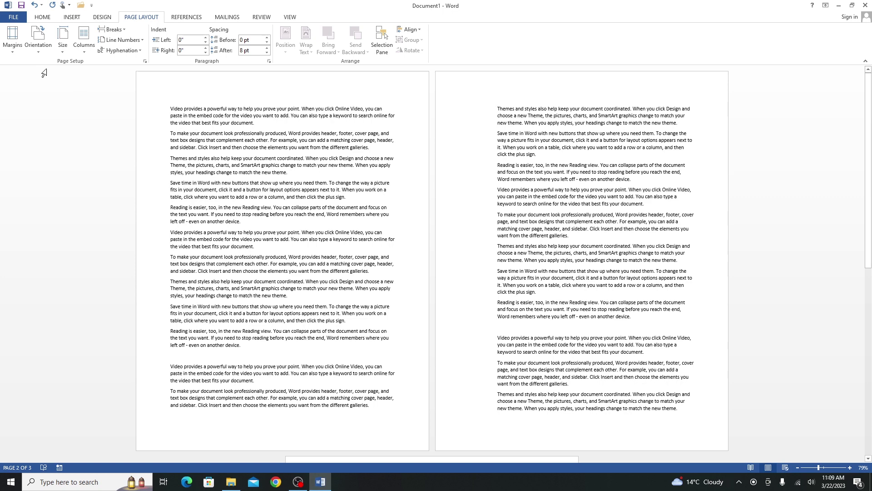
- Undo the 1.8-inch left margin change, leaving orientation unchanged, and view the paper size list
left_click(38, 45)
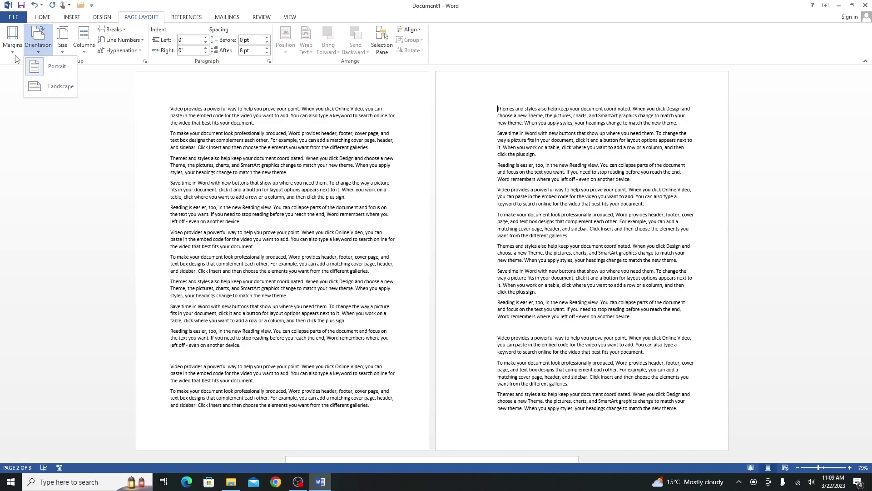
left_click(126, 100)
key("ctrl+z")
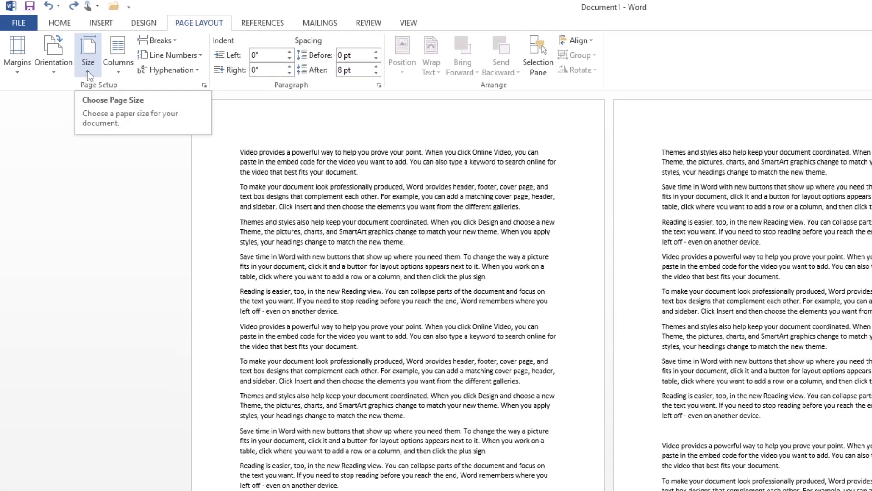
left_click(62, 52)
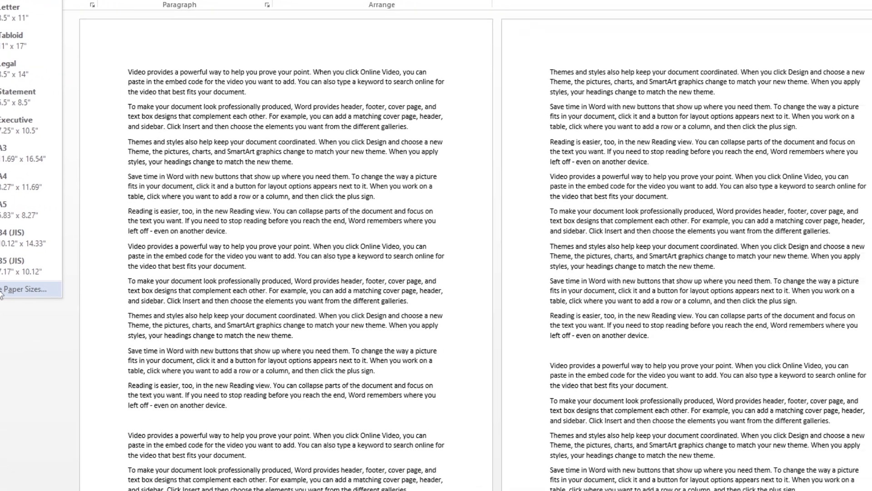
left_click(113, 368)
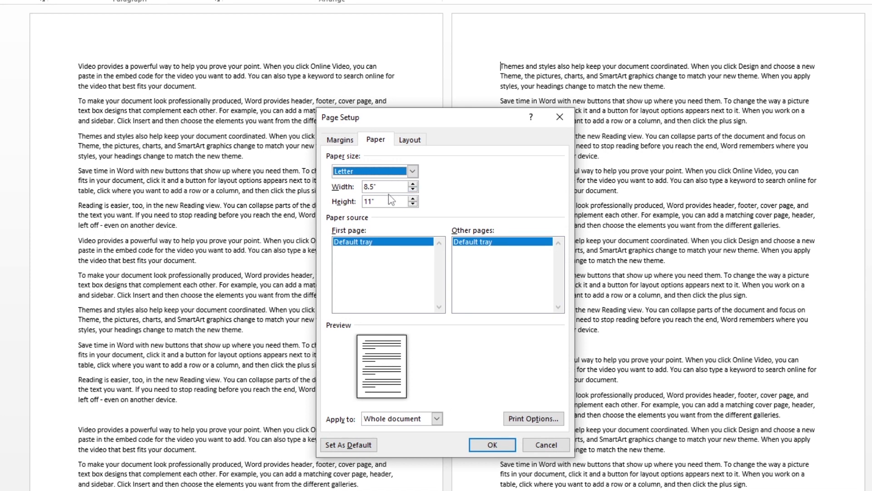
left_click(436, 418)
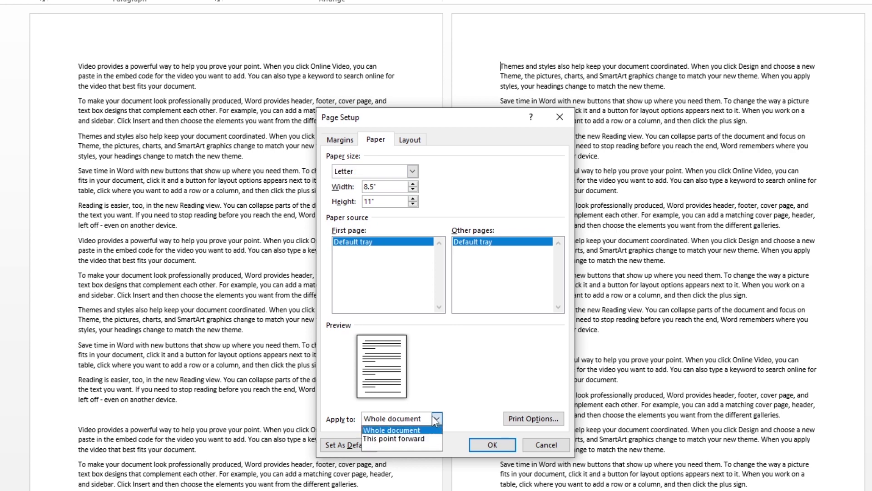
left_click(460, 367)
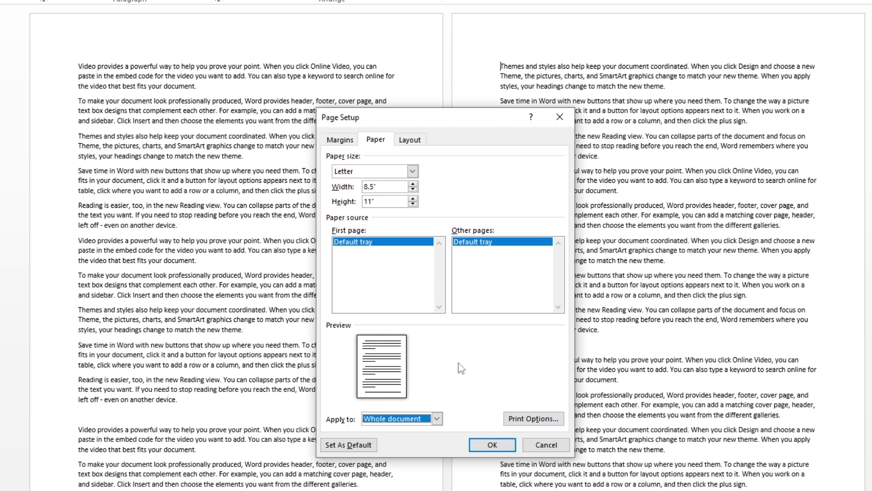
left_click(560, 118)
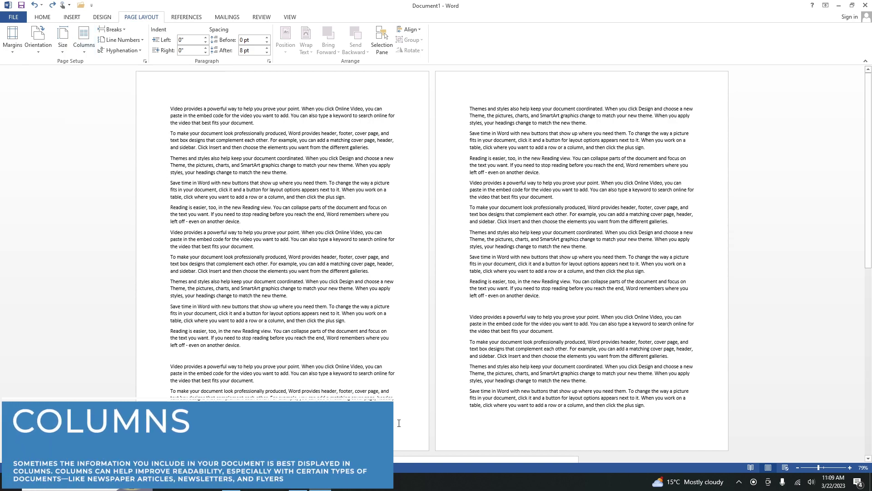
- Try the Two and Three column presets on the document text
left_click_drag(394, 399, 196, 98)
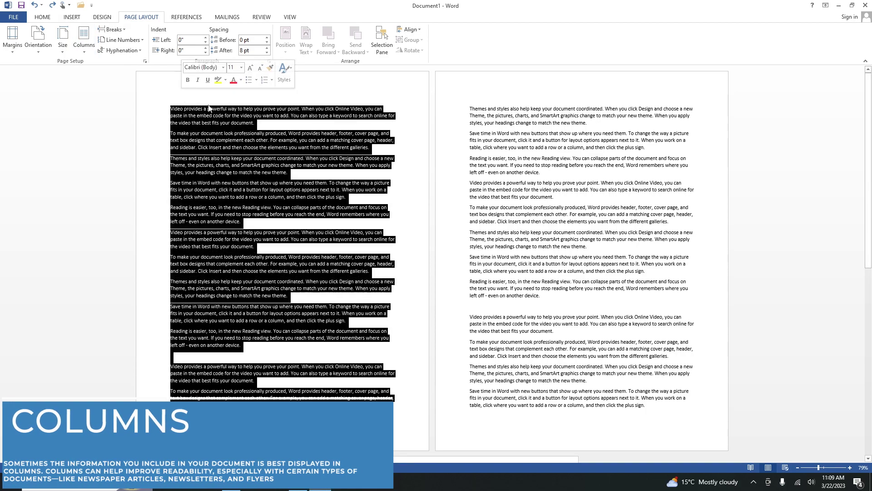
scroll(256, 147, "up", 2, "ctrl")
left_click(6, 84)
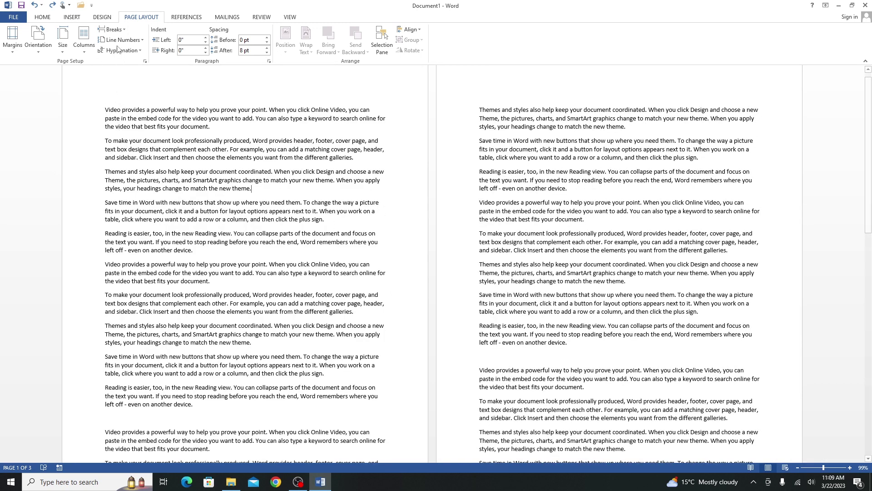
left_click(83, 46)
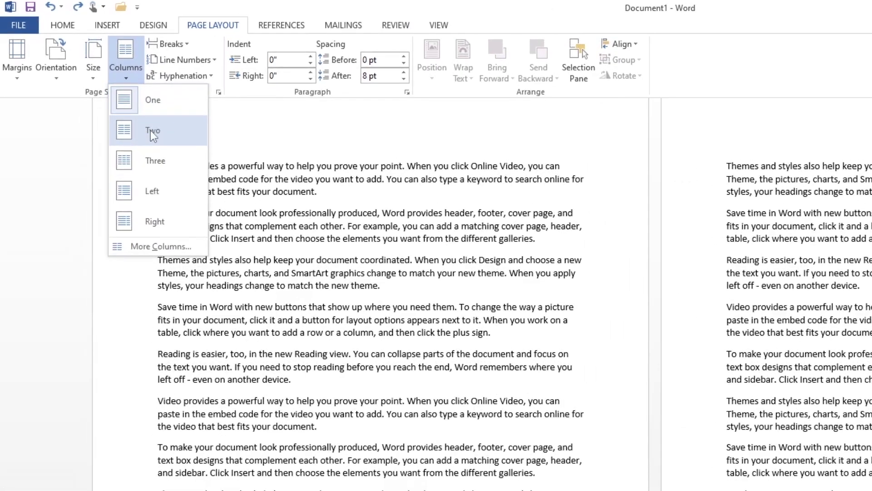
left_click(127, 105)
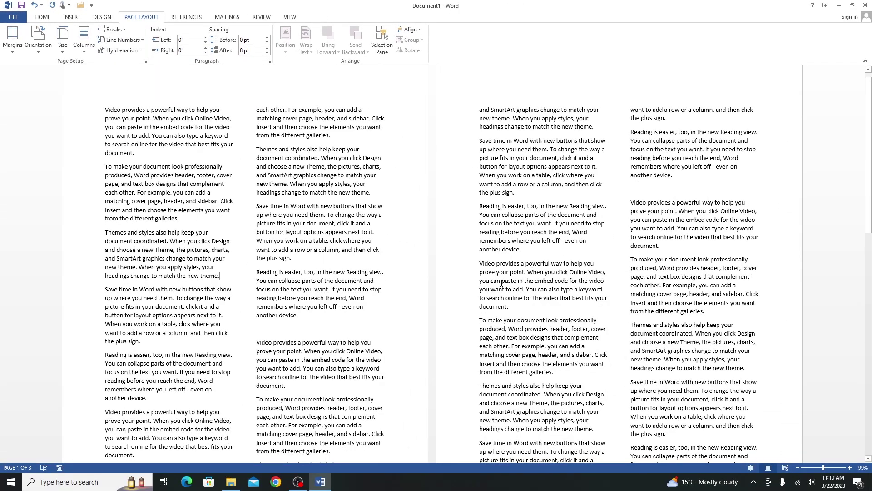
left_click(84, 46)
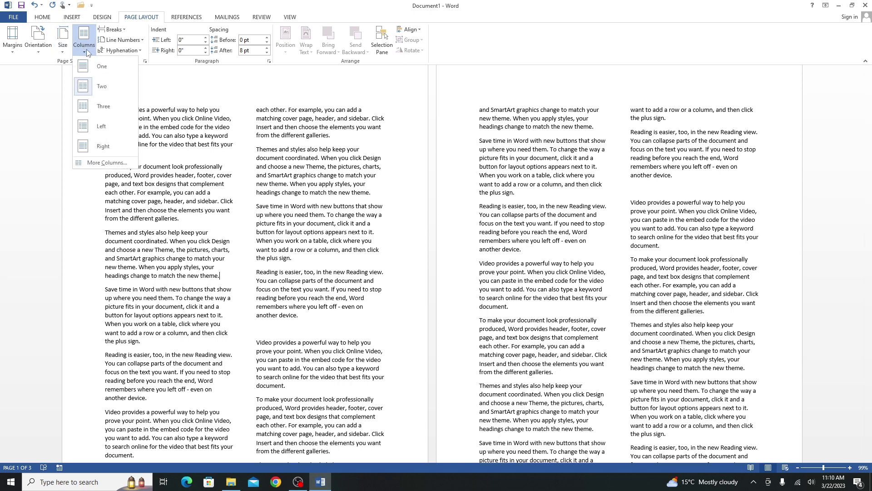
left_click(108, 108)
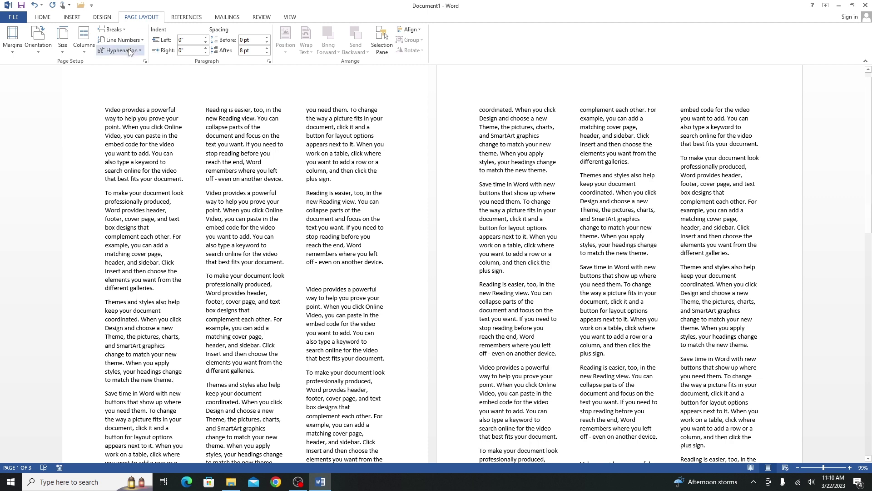
- Try the Left column preset, then settle on Right: a wide column beside a narrow one
left_click(83, 40)
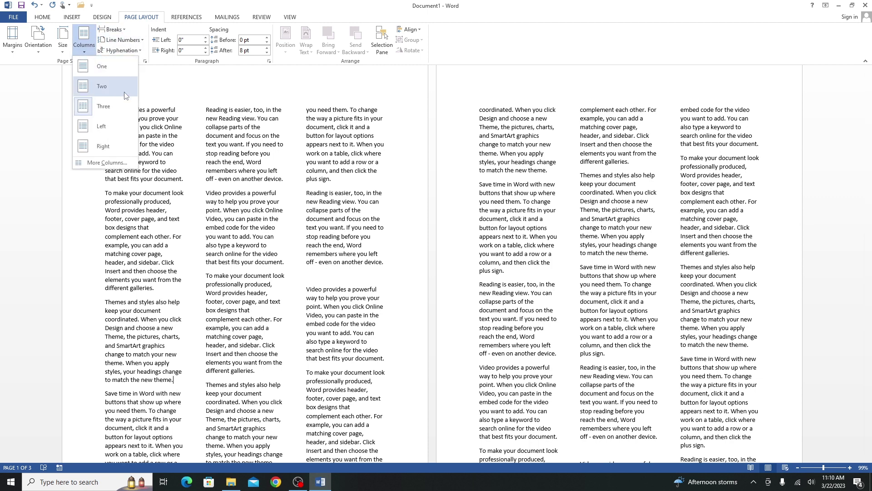
left_click(121, 127)
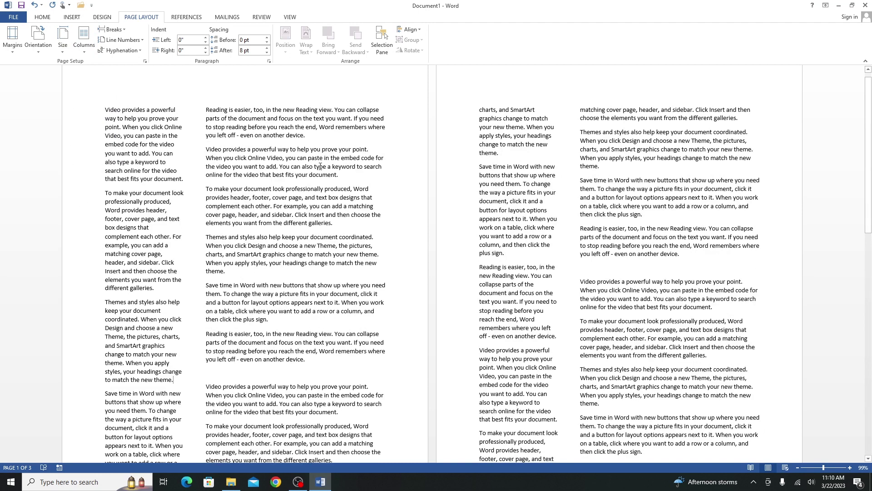
left_click(83, 40)
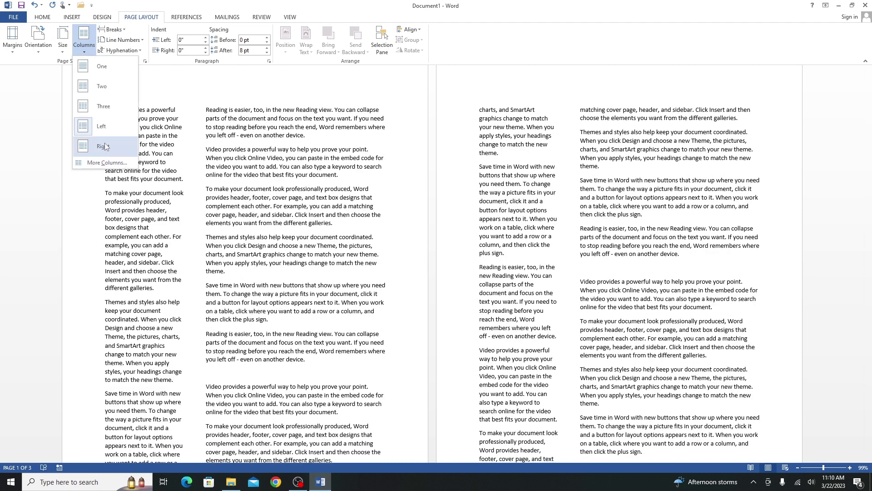
left_click(109, 147)
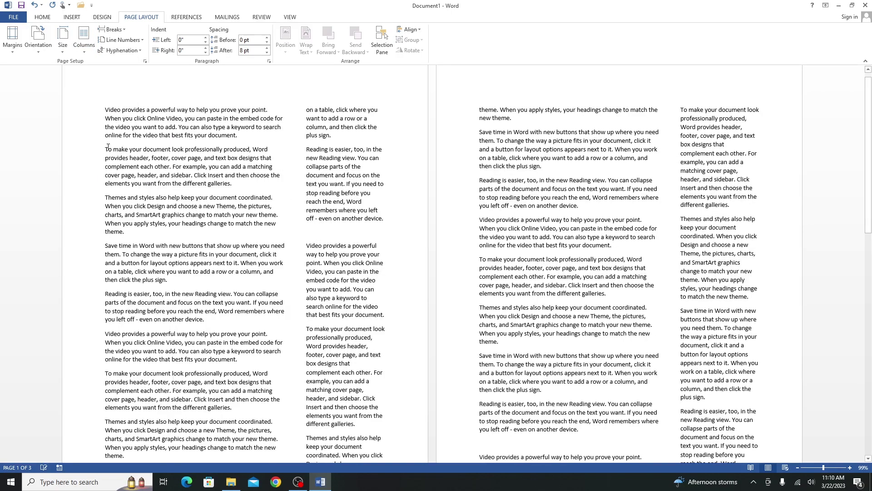
left_click(86, 52)
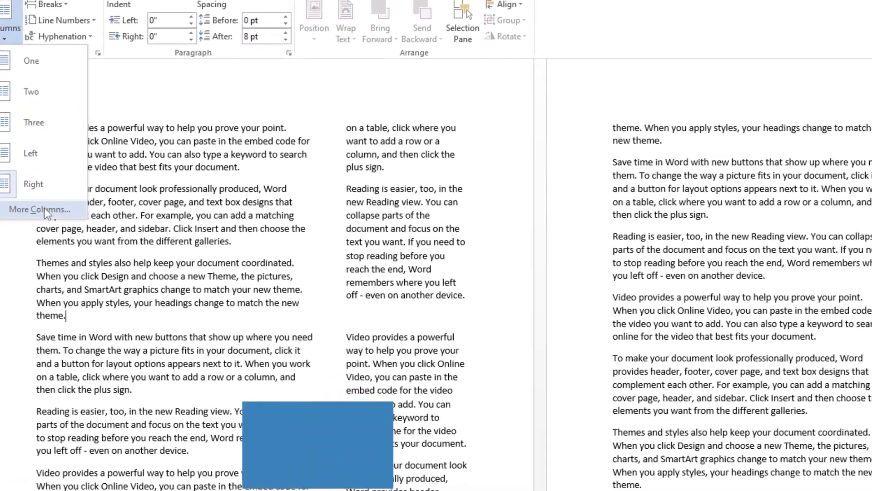
- In the Columns dialog, set 5 columns (2.01" first, 0.88" others, 0.24" spacing) for the whole document
left_click(125, 234)
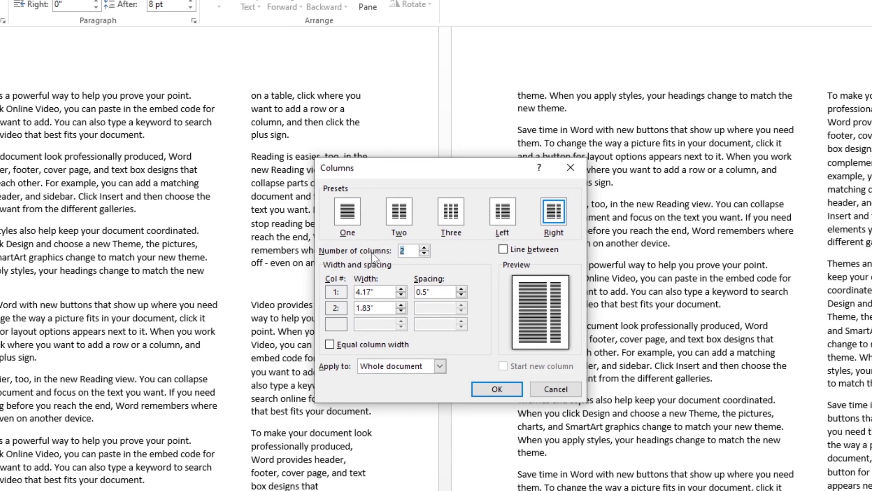
left_click(426, 249)
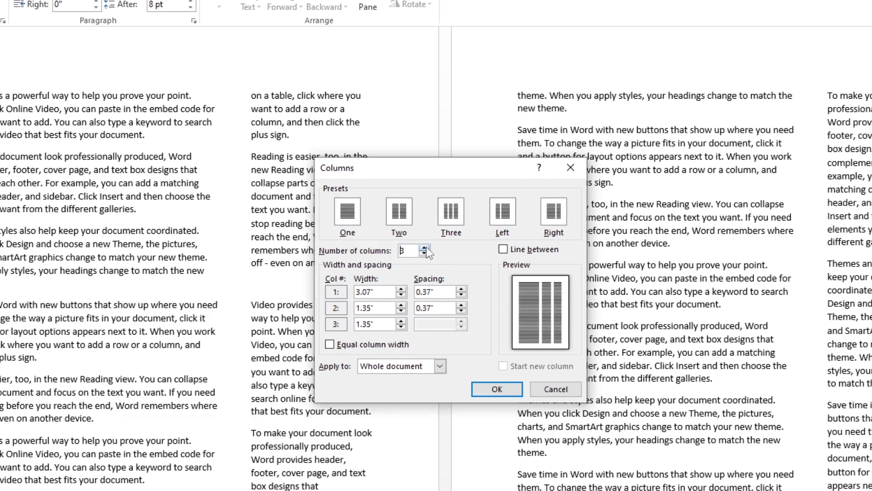
left_click(427, 249)
left_click(426, 249)
left_click(427, 250)
left_click(426, 254)
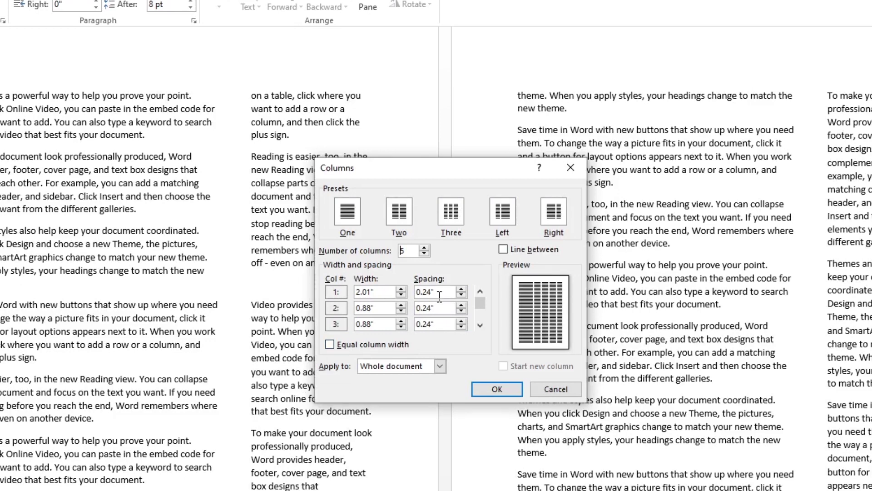
left_click(440, 366)
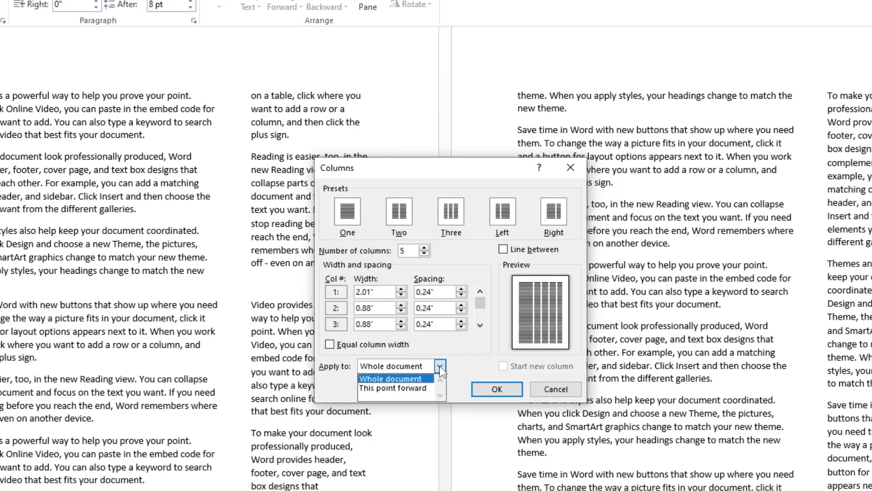
left_click(334, 379)
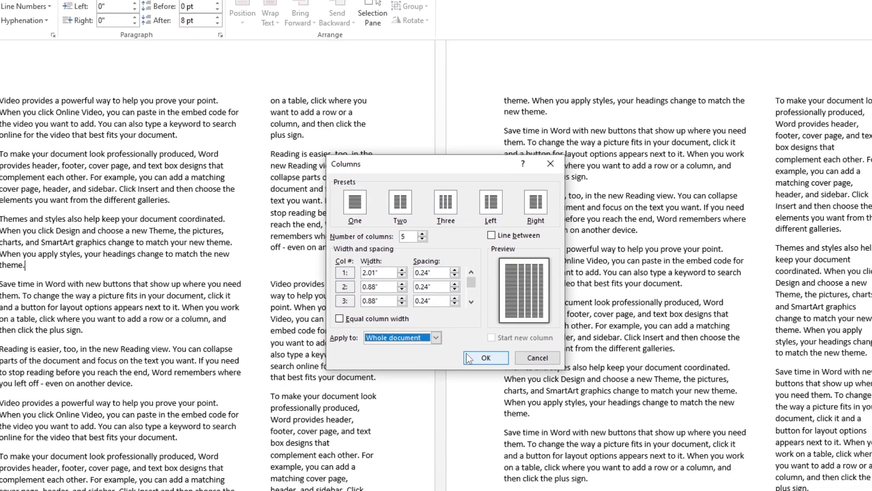
- Apply the five-column layout, undo it, and switch the text back to One column
left_click(497, 389)
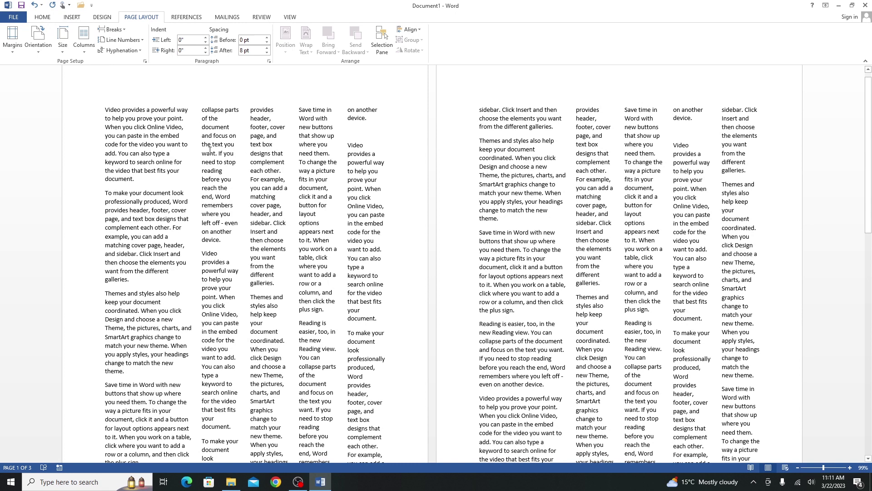
key("ctrl+z")
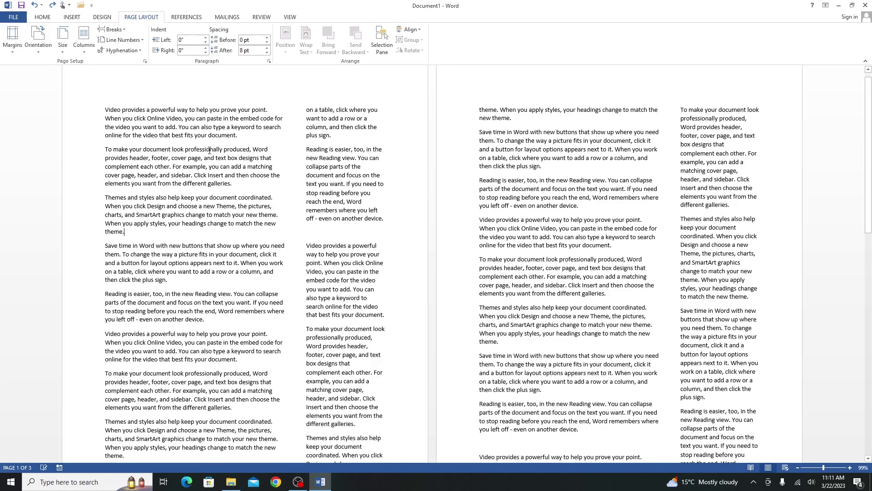
key("ctrl+z")
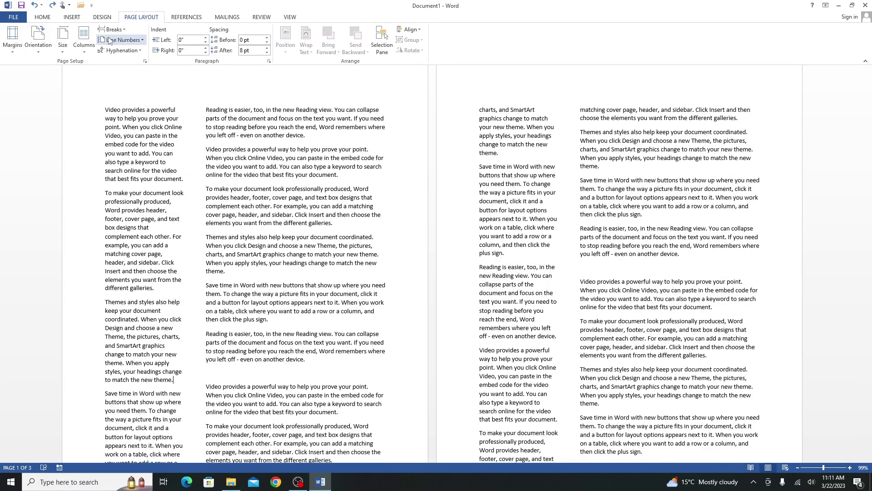
left_click(86, 46)
left_click(108, 62)
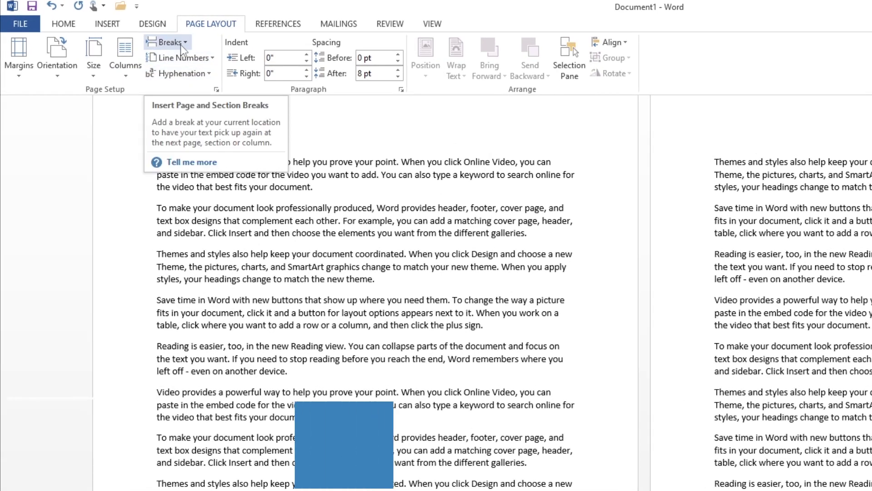
left_click(182, 45)
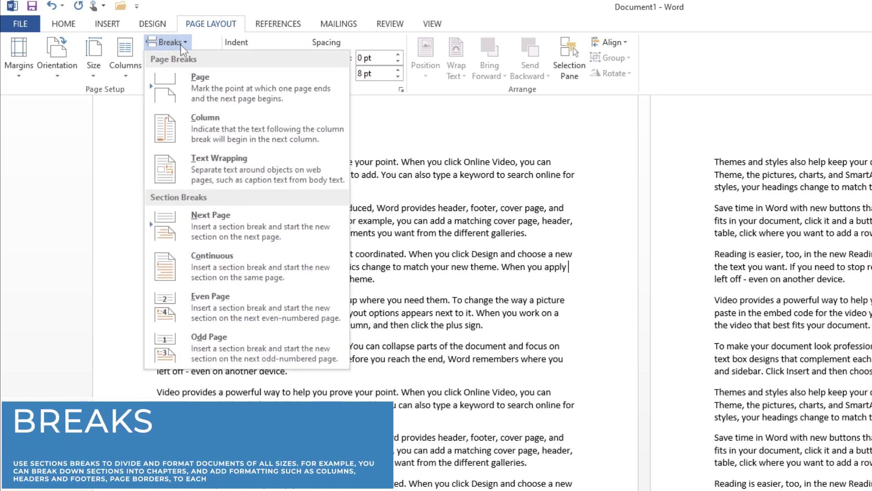
left_click(204, 95)
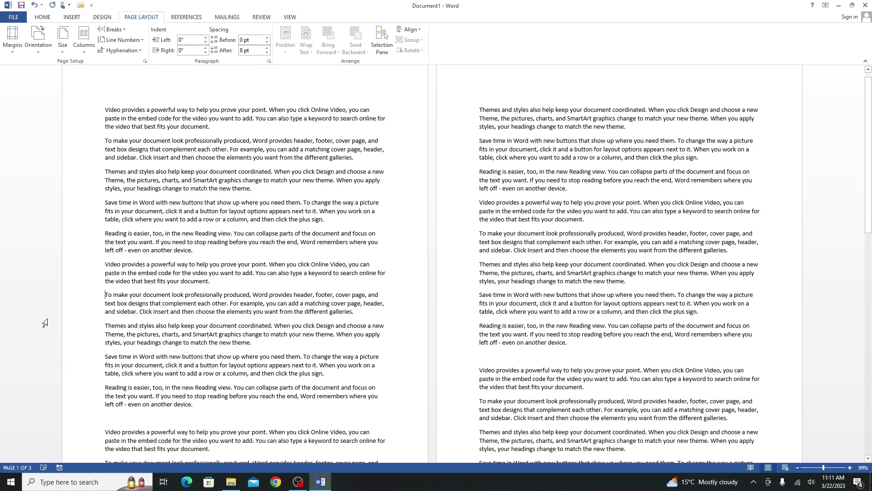
key("Return")
key("Return")
key("BackSpace")
key("BackSpace")
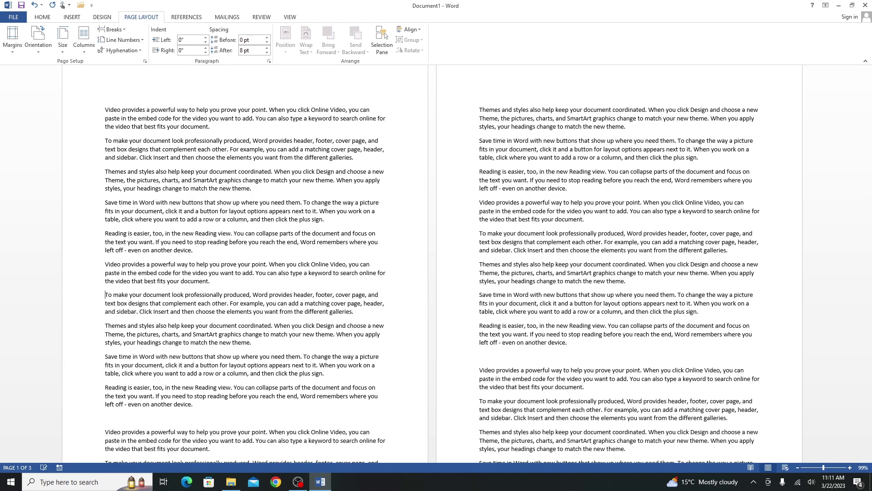
left_click(123, 31)
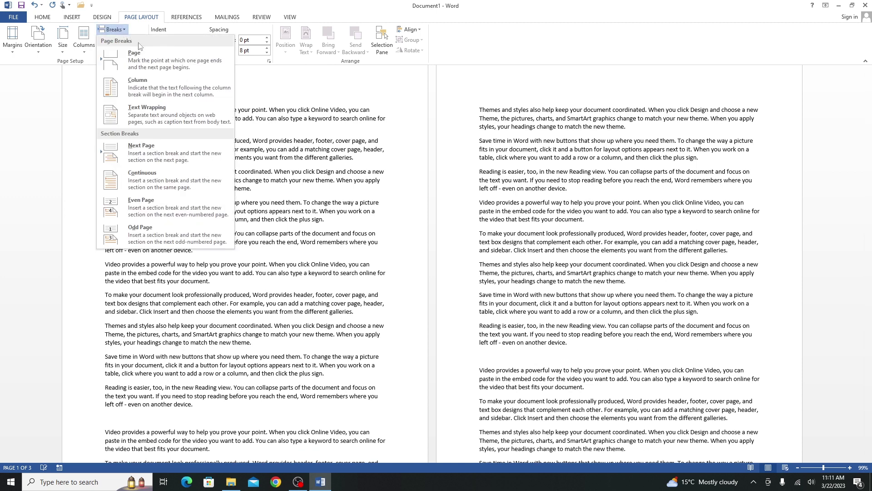
left_click(144, 56)
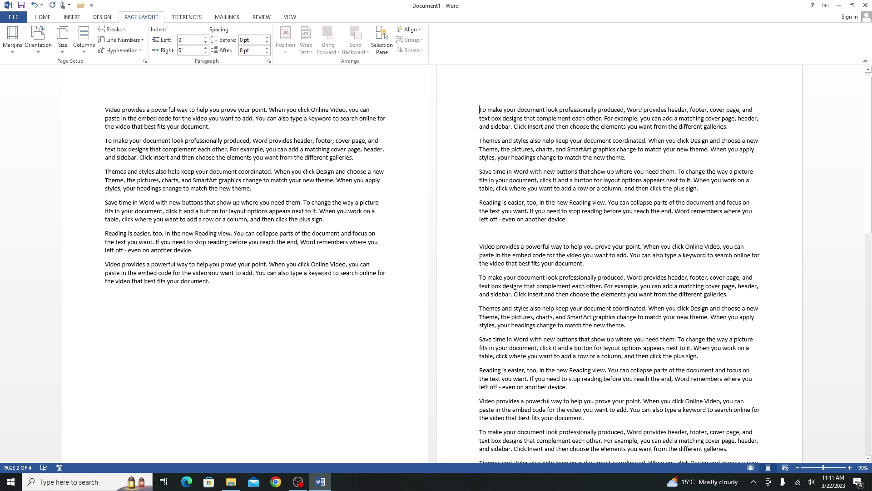
scroll(212, 275, "down", 1)
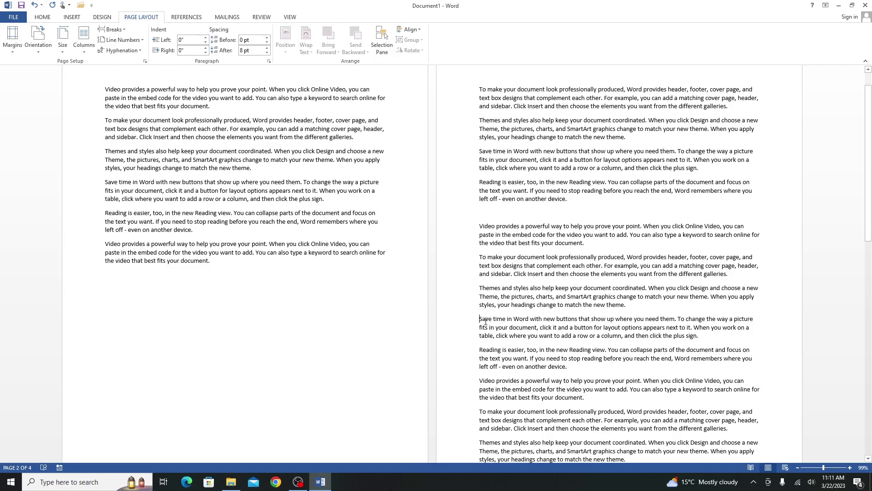
left_click(111, 30)
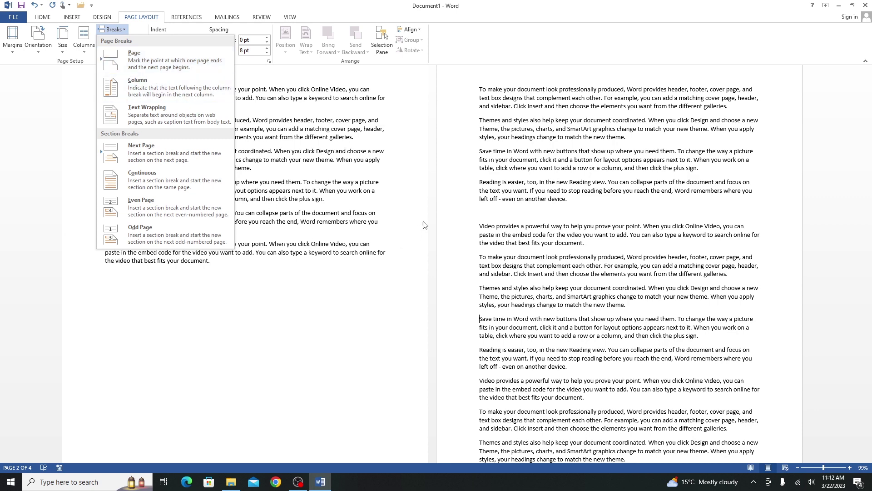
left_click(462, 207)
key("ctrl+z")
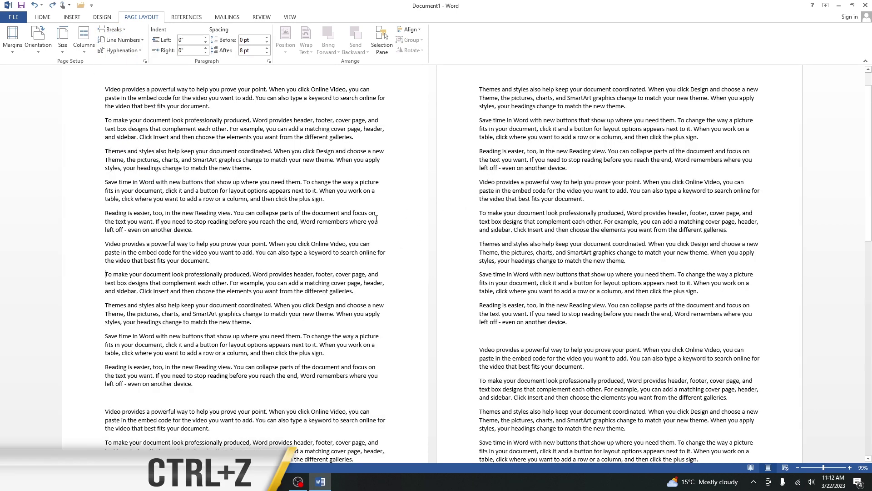
left_click(119, 32)
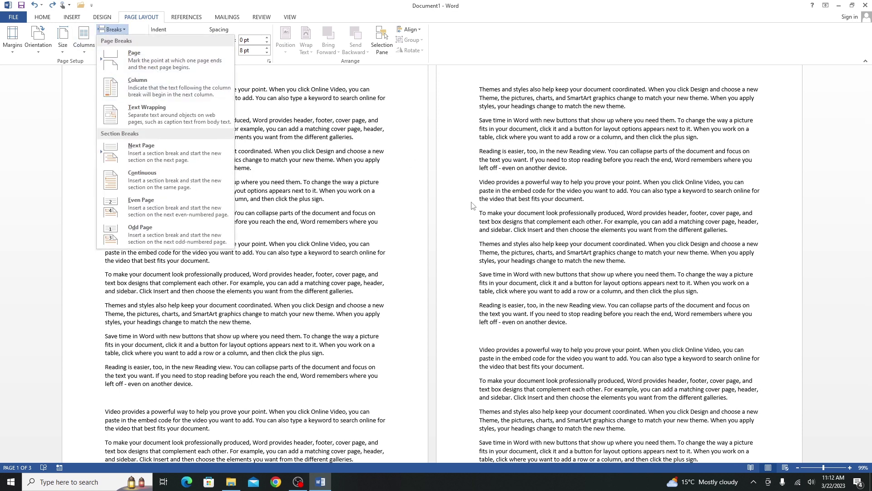
- Switch to two columns, then add a column break before 'Reading is easier' and undo it
left_click(51, 73)
left_click(83, 44)
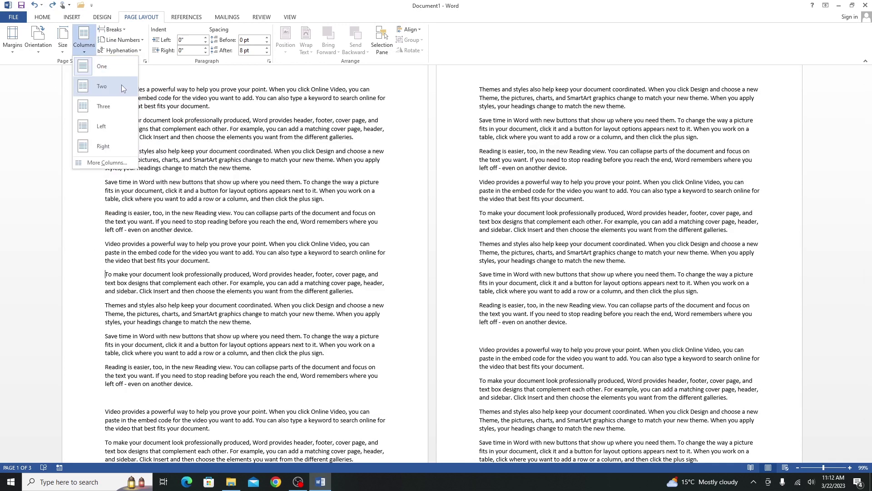
left_click(121, 86)
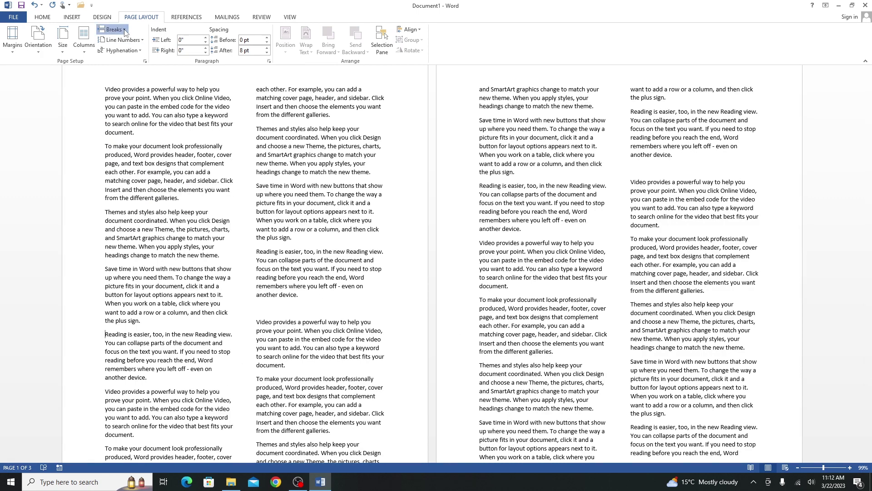
left_click(111, 29)
left_click(127, 86)
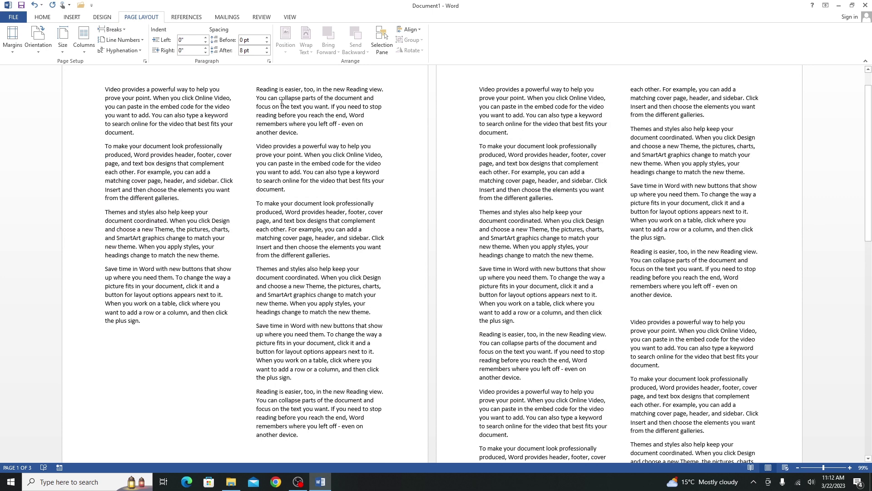
key("ctrl+z")
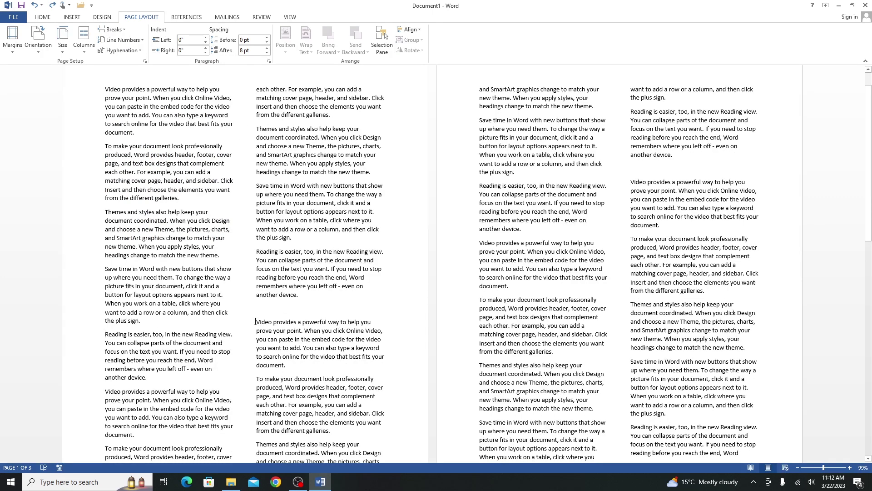
left_click(125, 30)
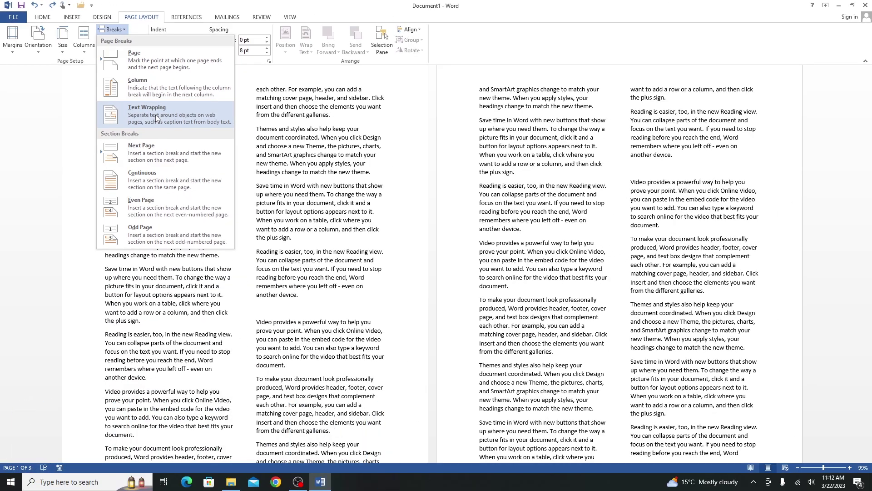
- Insert a text wrapping break before 'Reading is easier', then undo it
left_click(250, 293)
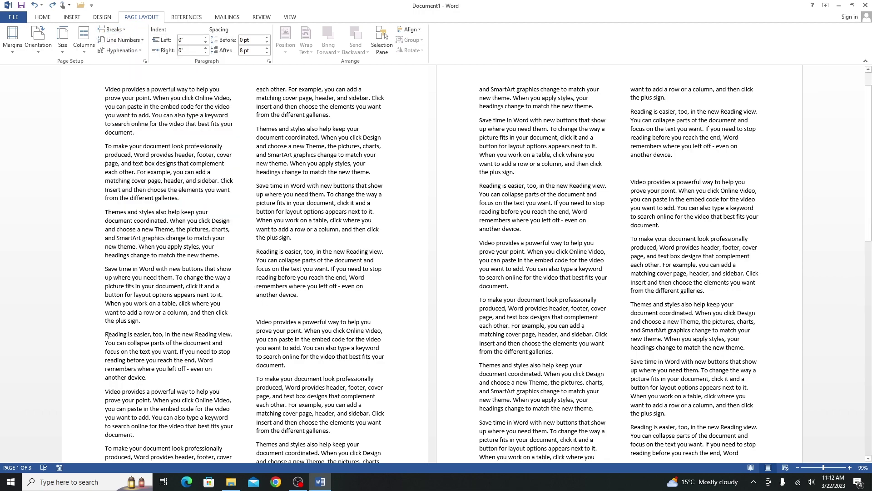
scroll(97, 340, "up", 2, "ctrl")
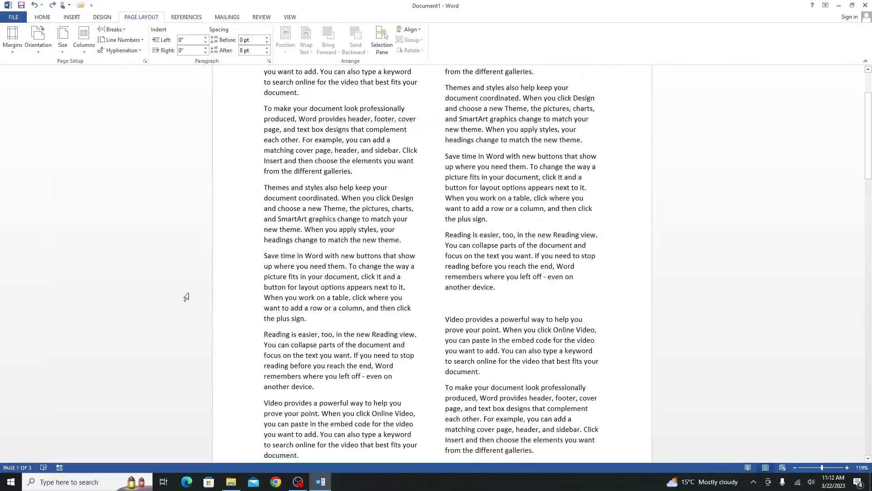
left_click(114, 29)
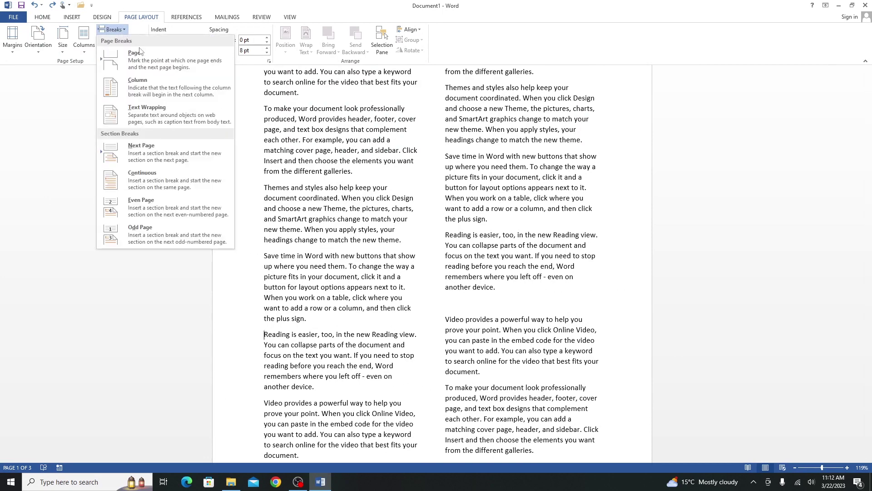
left_click(153, 117)
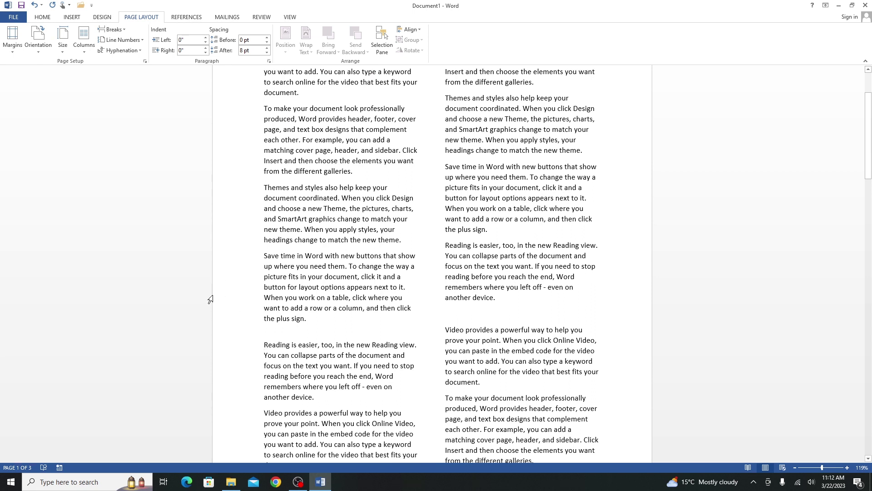
key("ctrl+z")
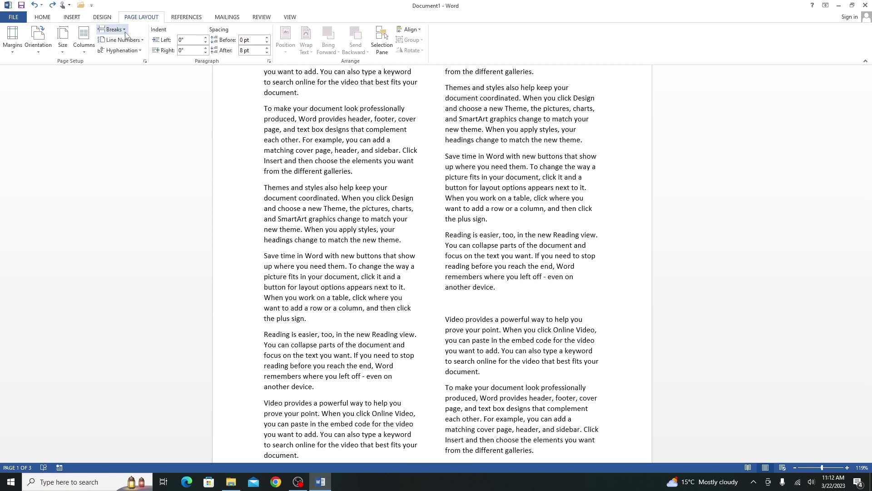
left_click(126, 32)
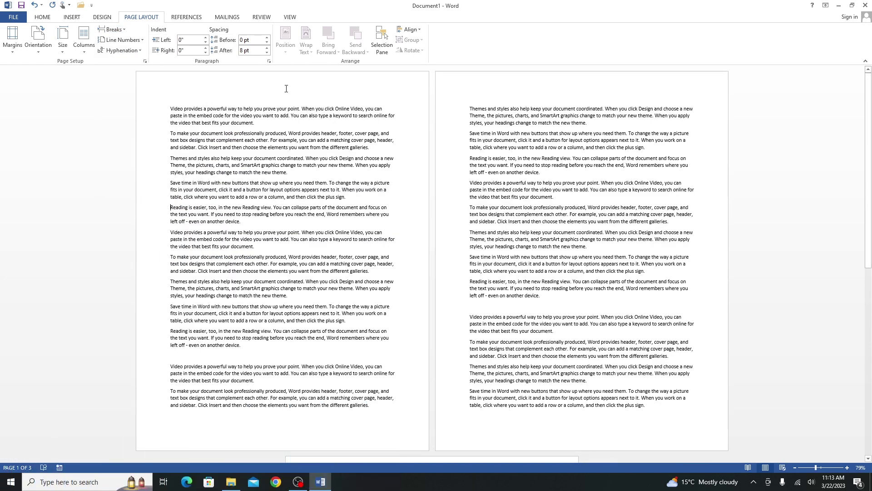
- Check the page headers, then place the cursor at the start of page 2
double_click(320, 87)
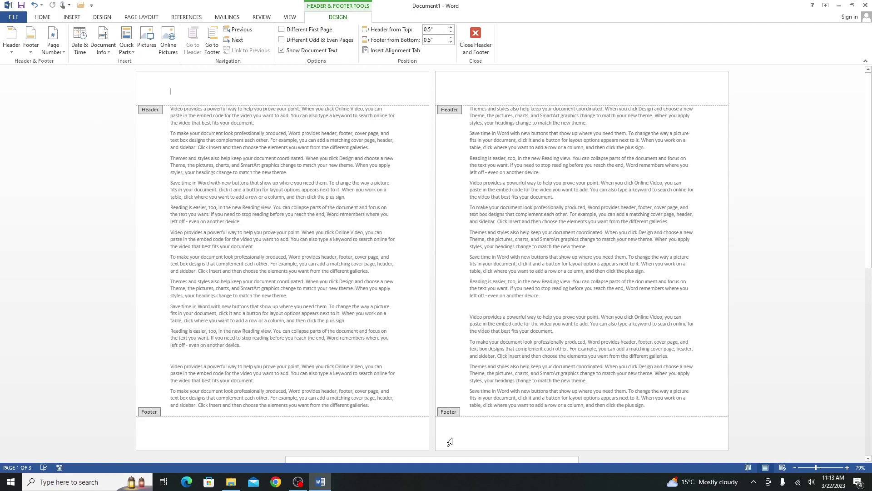
scroll(321, 353, "down", 3)
scroll(320, 354, "up", 3)
double_click(445, 160)
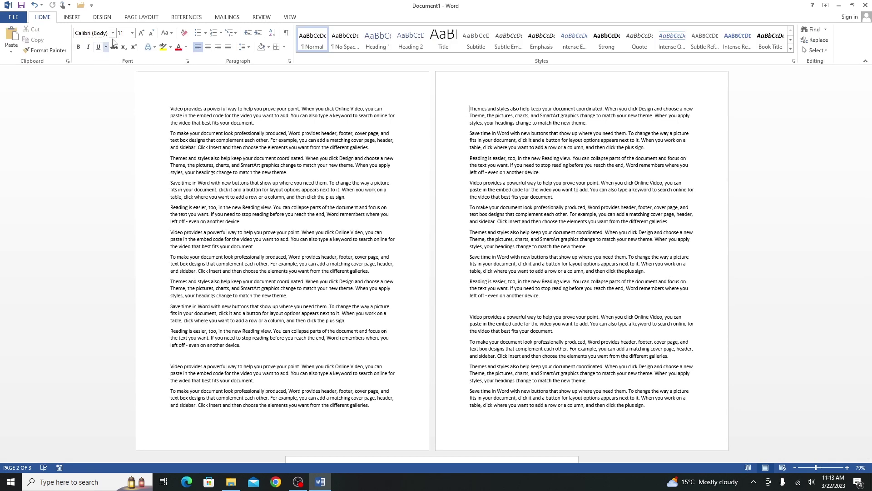
- Insert a Next Page section break before 'Themes and styles' and verify the Section 2 header label
left_click(137, 19)
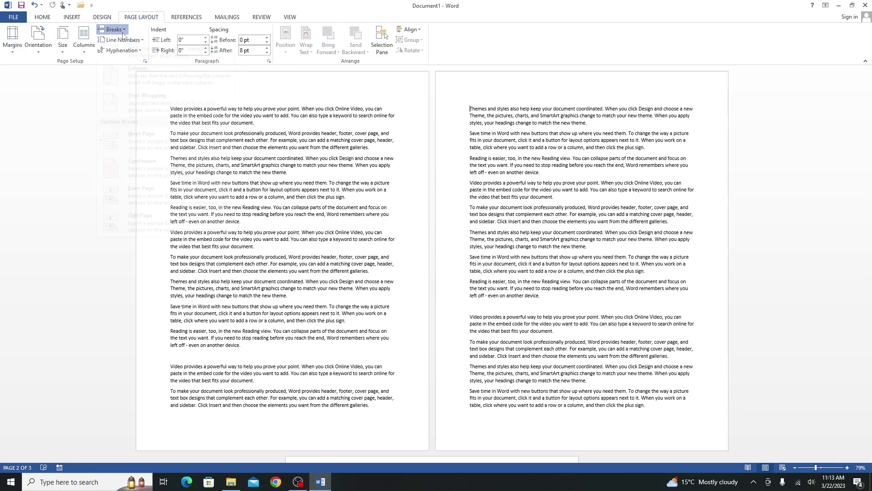
left_click(114, 29)
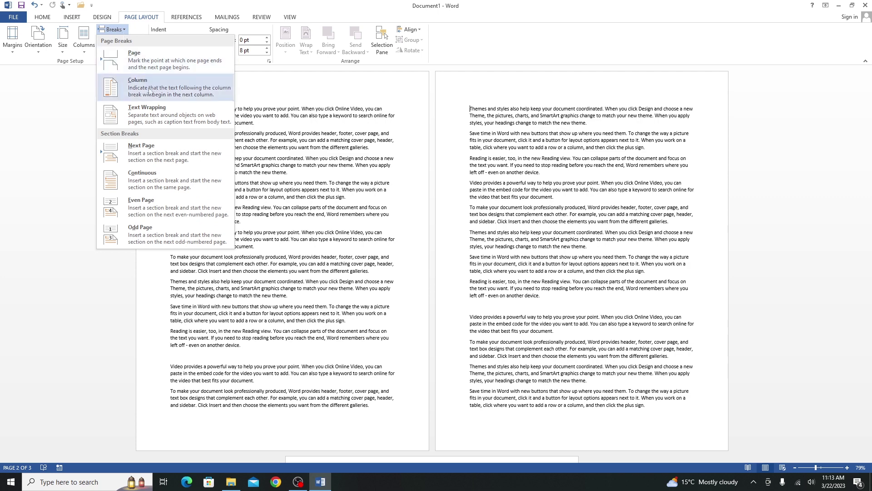
left_click(153, 150)
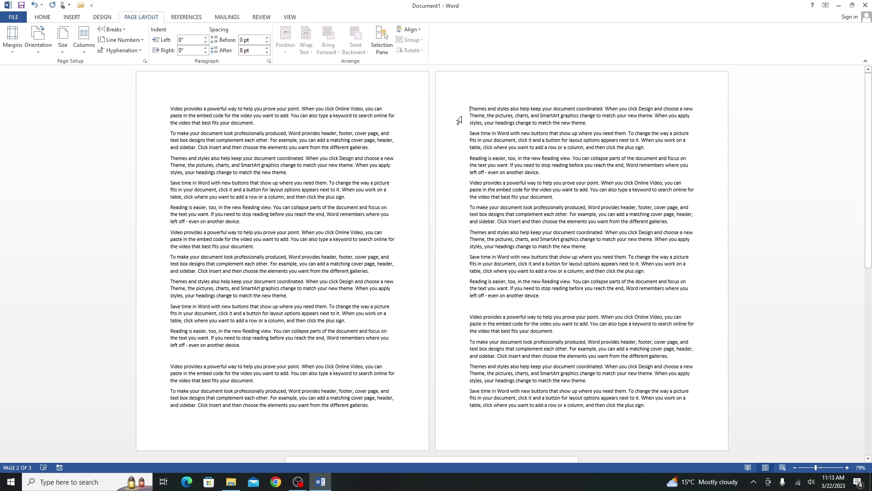
double_click(408, 85)
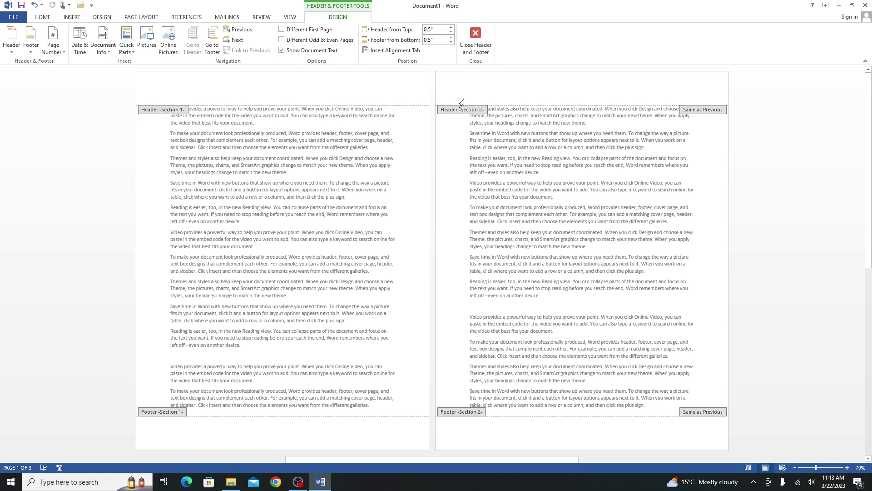
scroll(423, 330, "down", 3)
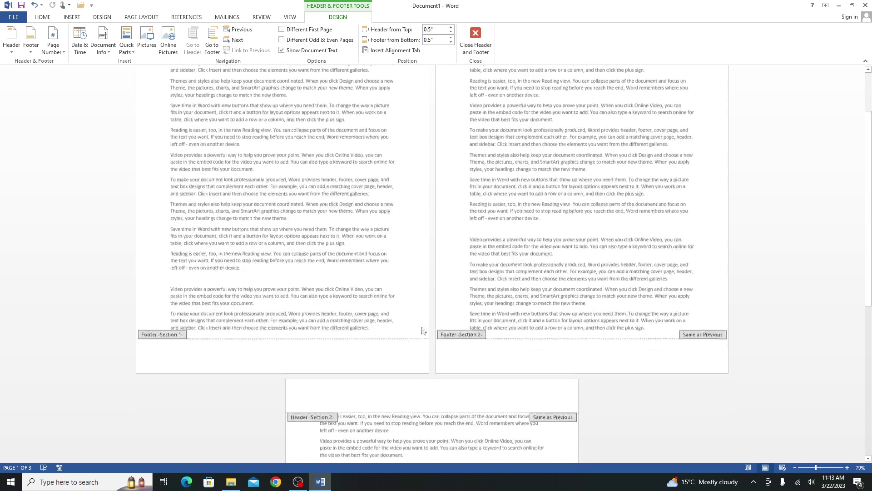
scroll(422, 330, "down", 3)
scroll(432, 284, "up", 2)
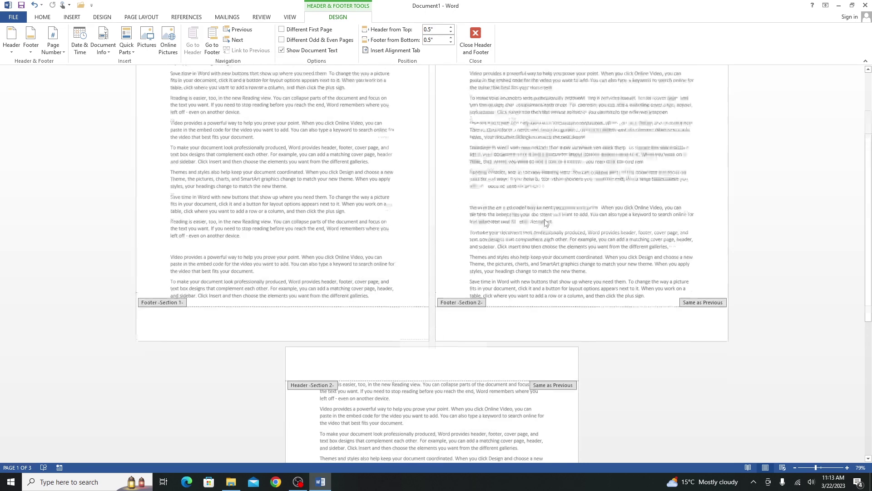
scroll(432, 283, "up", 4)
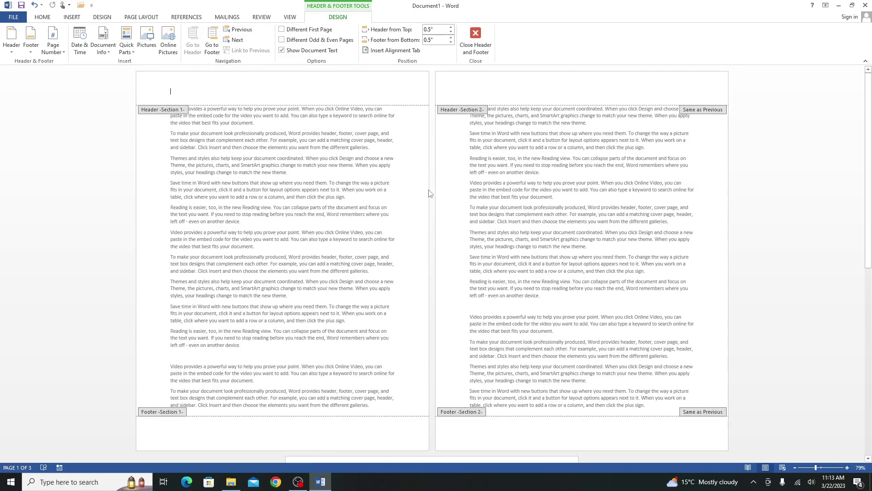
double_click(421, 192)
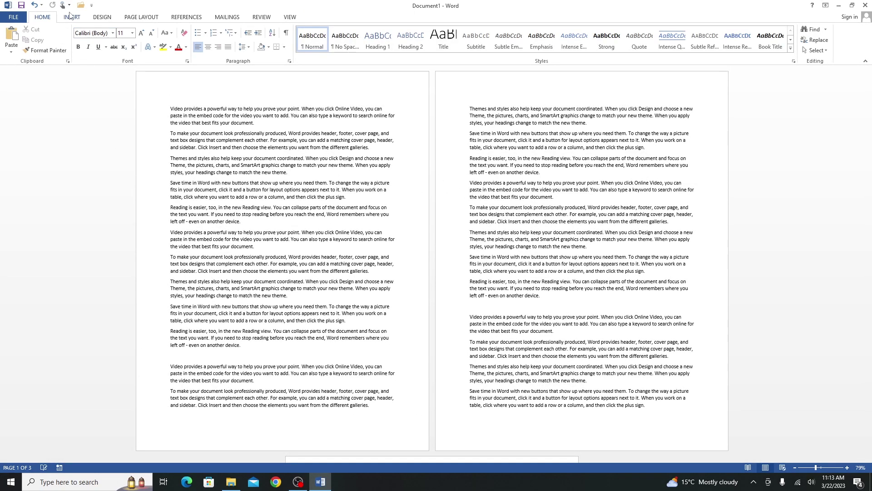
left_click(152, 18)
left_click(14, 45)
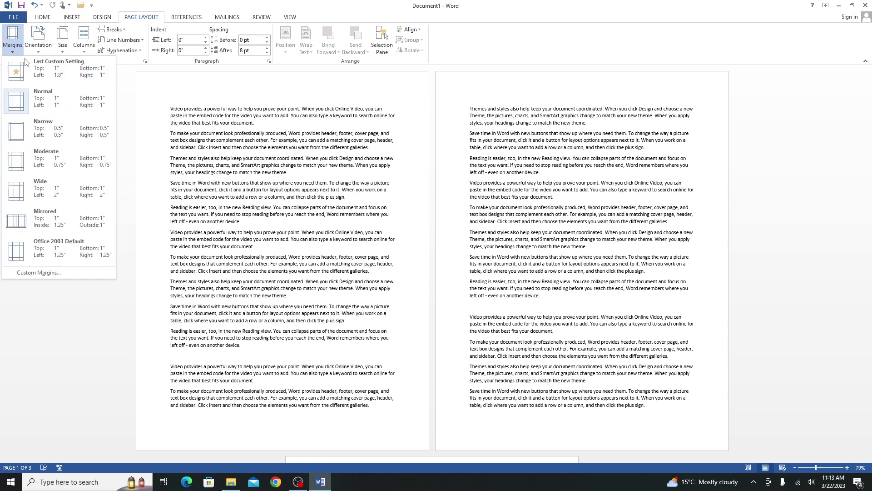
left_click(43, 131)
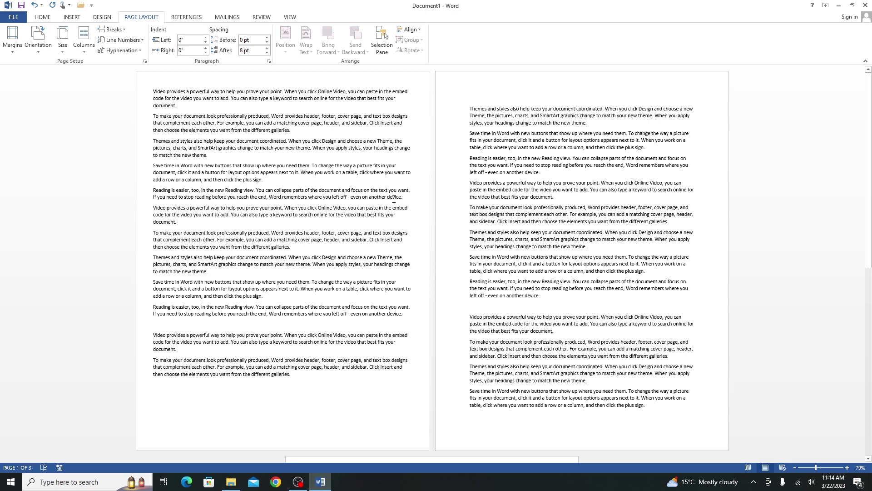
key("ctrl+z")
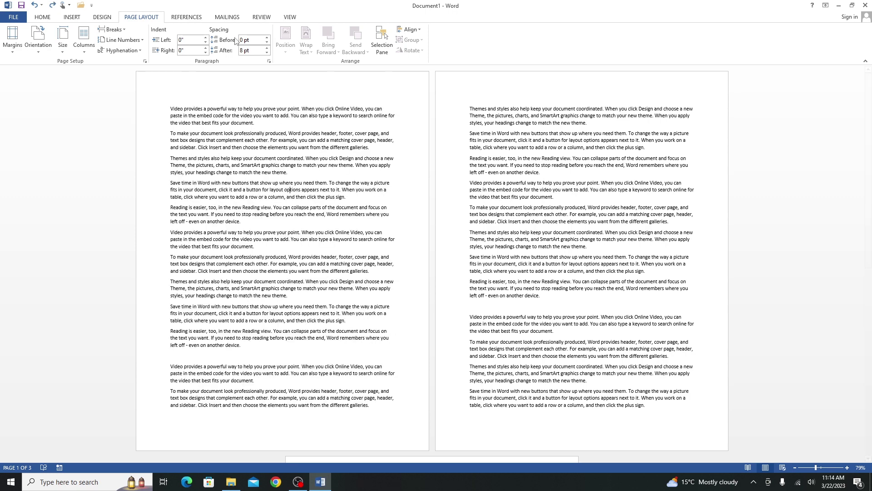
left_click(127, 30)
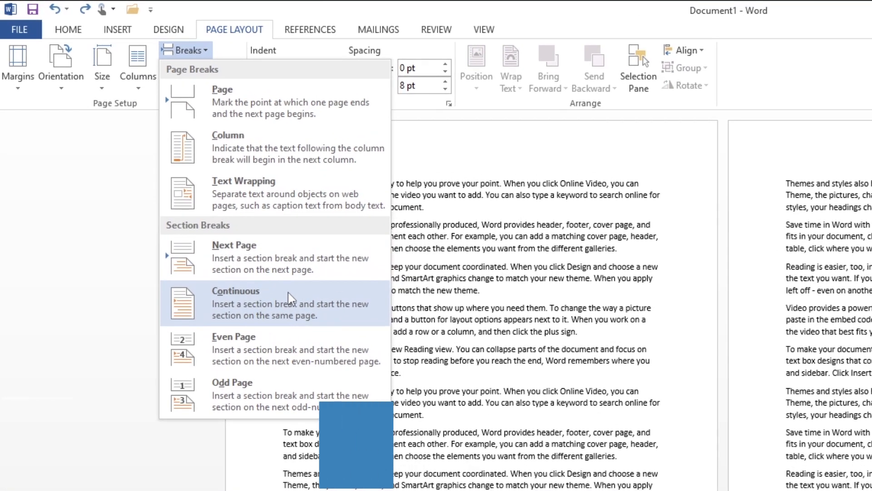
left_click(173, 175)
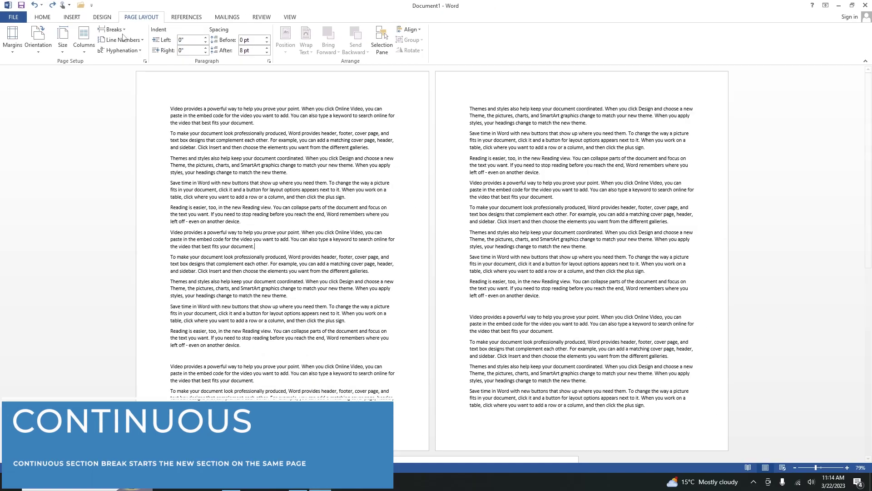
left_click(119, 30)
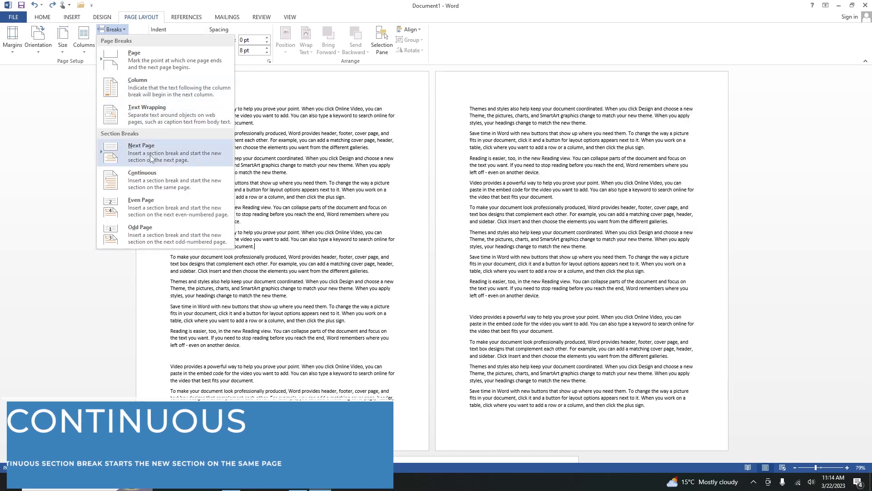
left_click(169, 187)
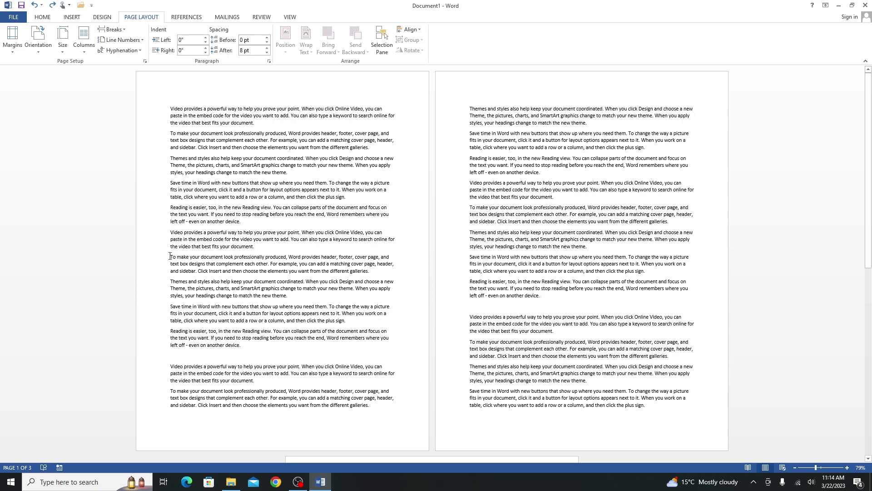
left_click_drag(170, 257, 369, 275)
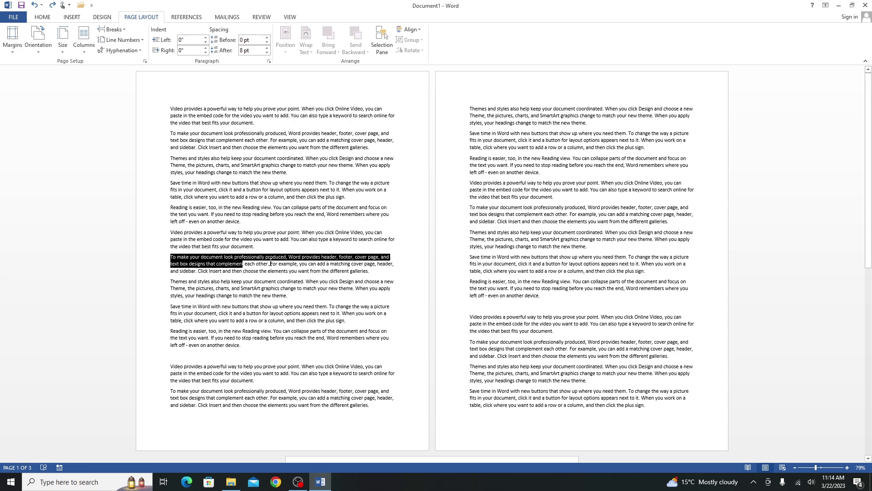
left_click(114, 30)
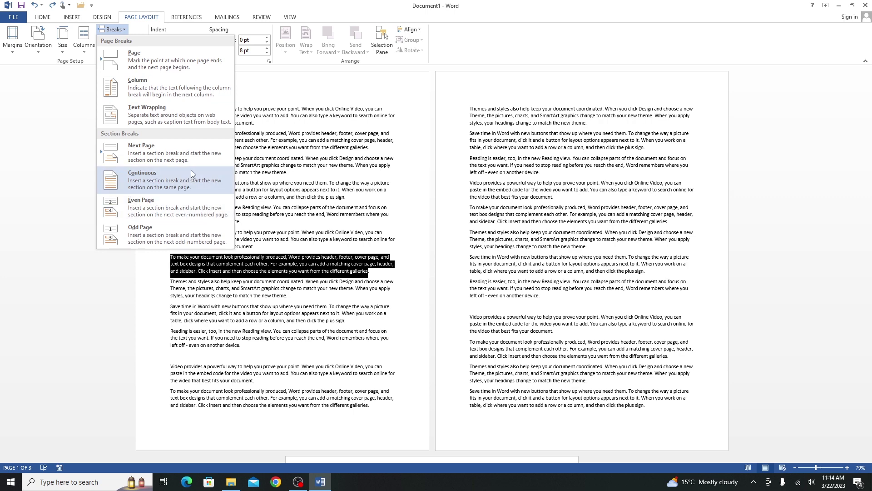
left_click(398, 196)
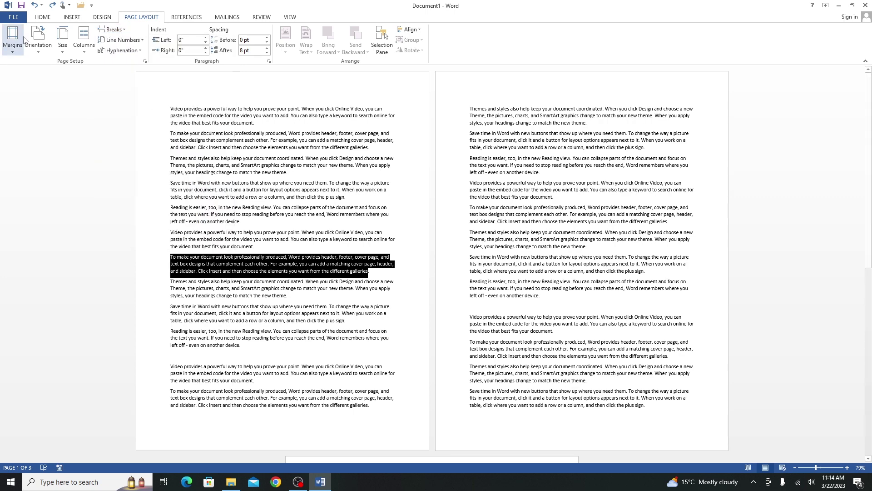
left_click(113, 30)
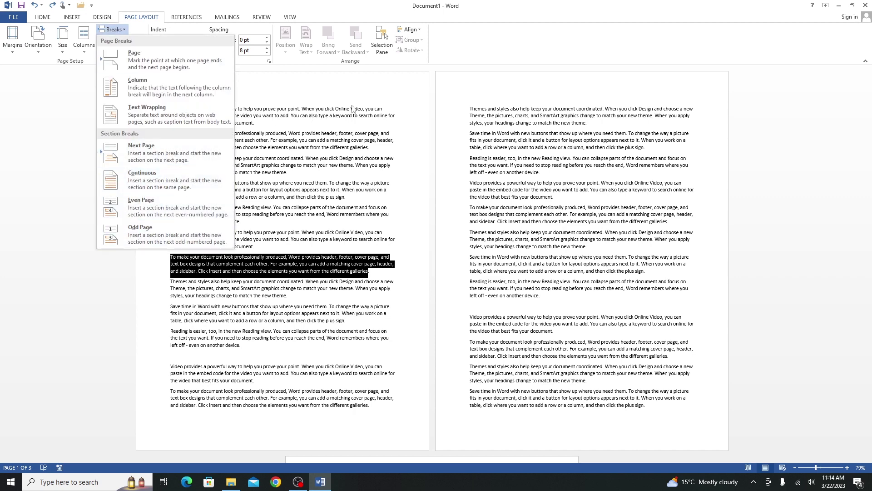
left_click(380, 95)
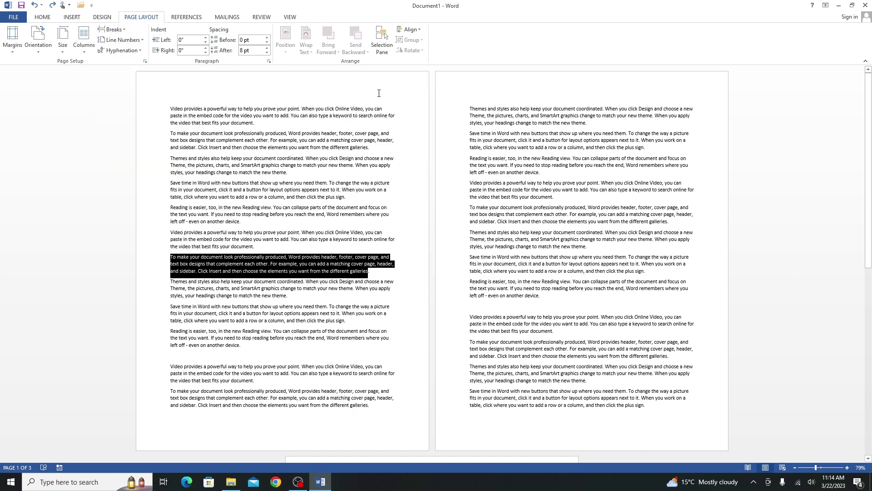
- Turn on Continuous line numbering, so page 1 runs 1–37 and page 2 continues from 38
left_click(403, 274)
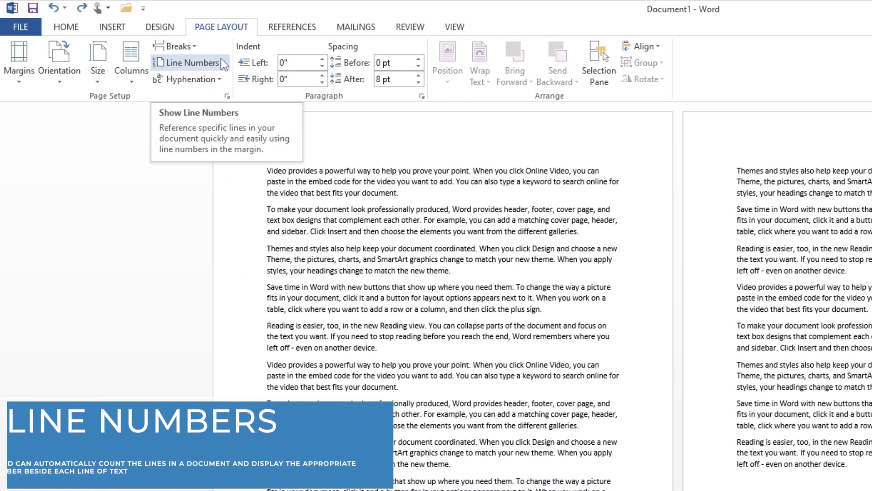
left_click(221, 60)
left_click(221, 62)
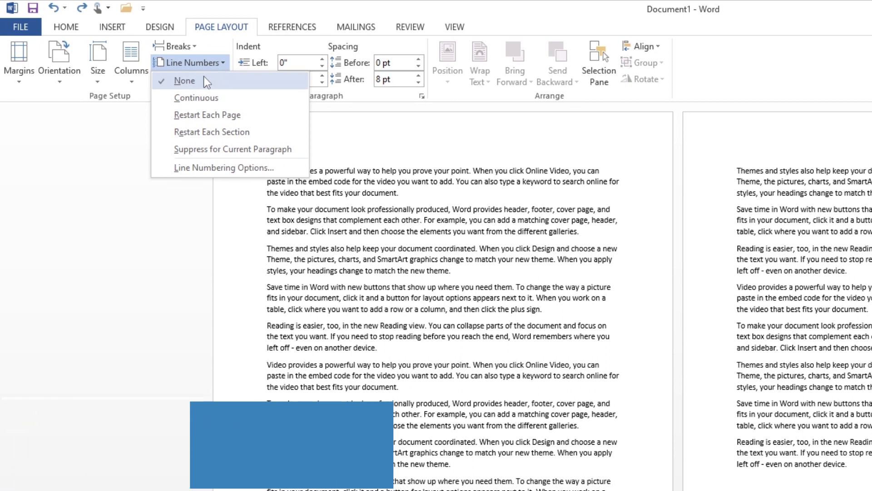
left_click(351, 130)
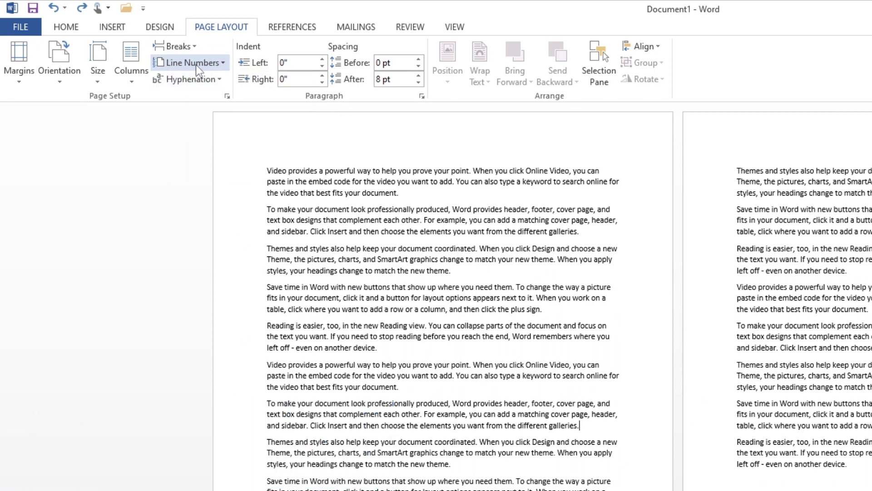
scroll(248, 158, "up", 1, "ctrl")
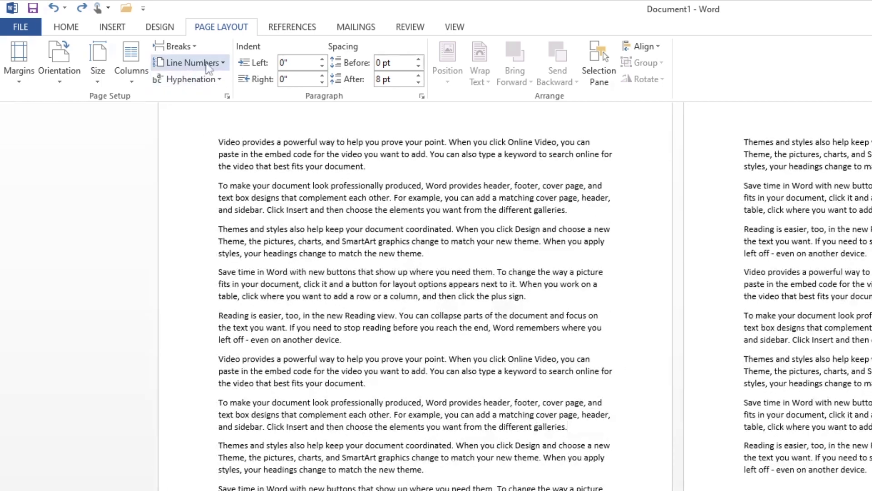
left_click(222, 66)
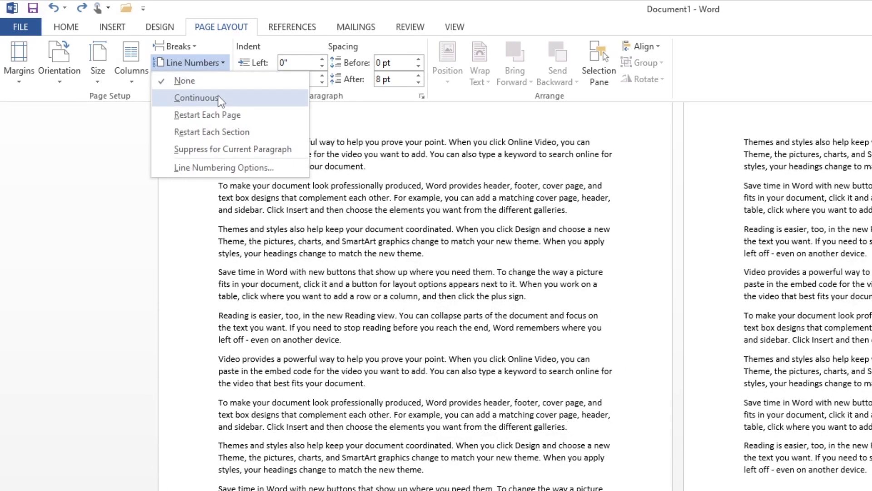
left_click(218, 99)
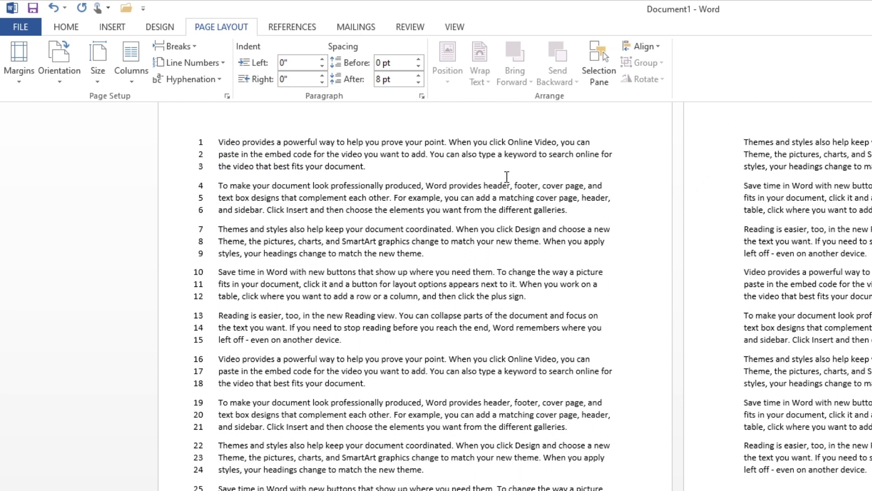
left_click(209, 62)
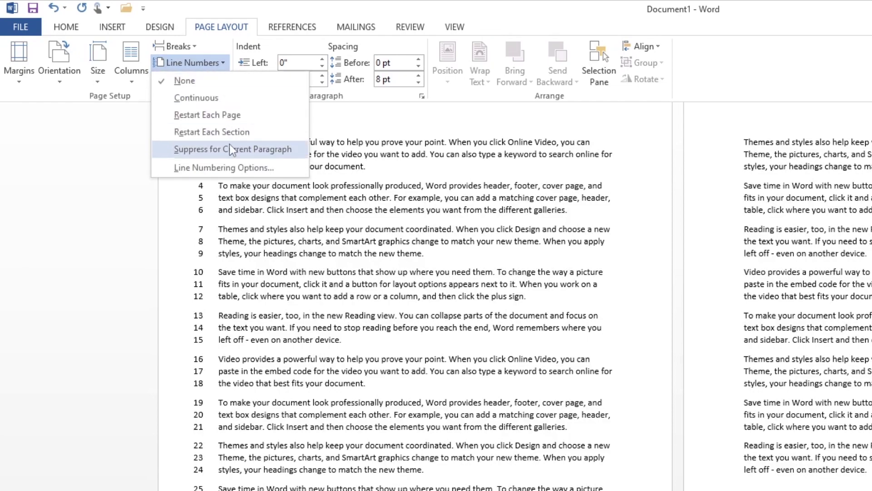
left_click(223, 98)
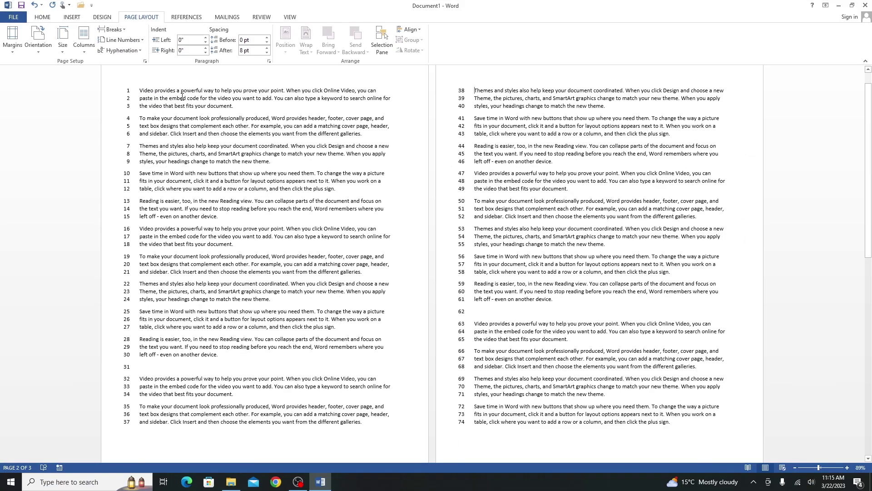
- Undo the line numbering, then set line numbers to restart on each page
key("ctrl+z")
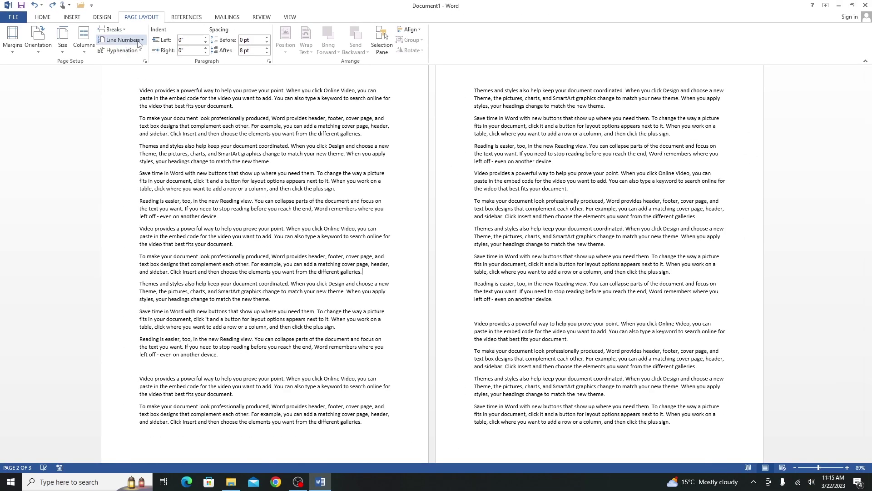
left_click(127, 40)
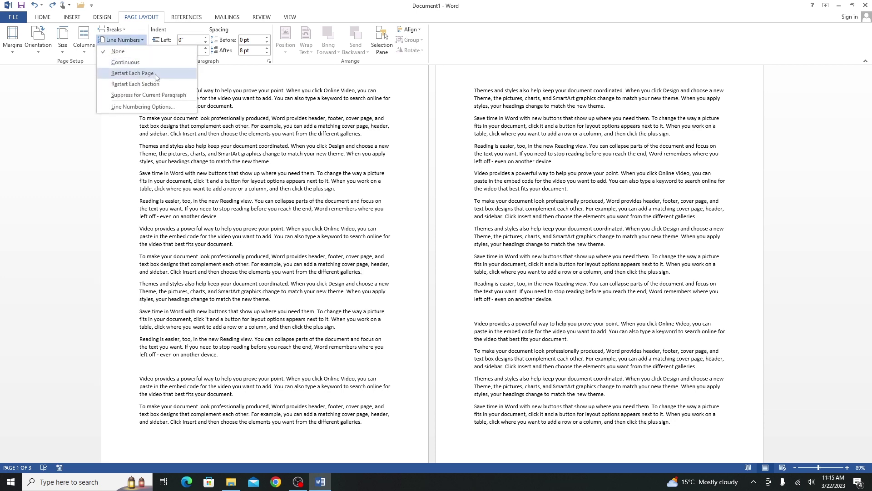
left_click(155, 74)
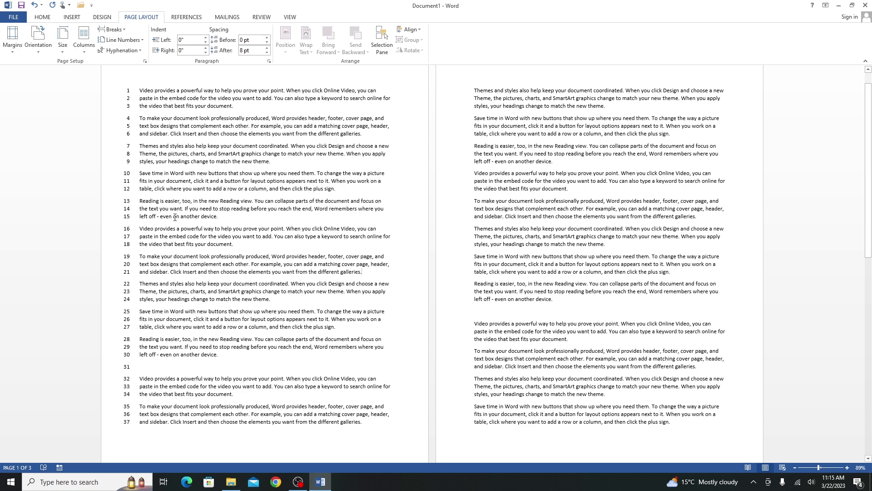
left_click(141, 40)
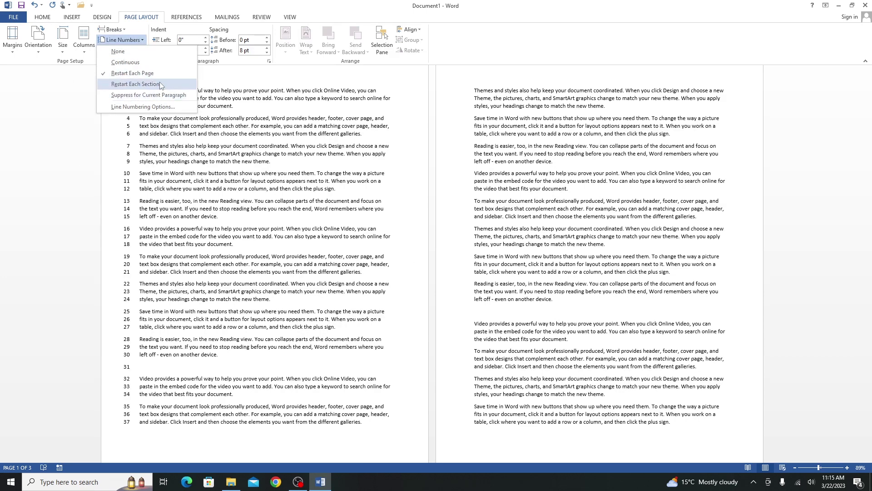
left_click(275, 221)
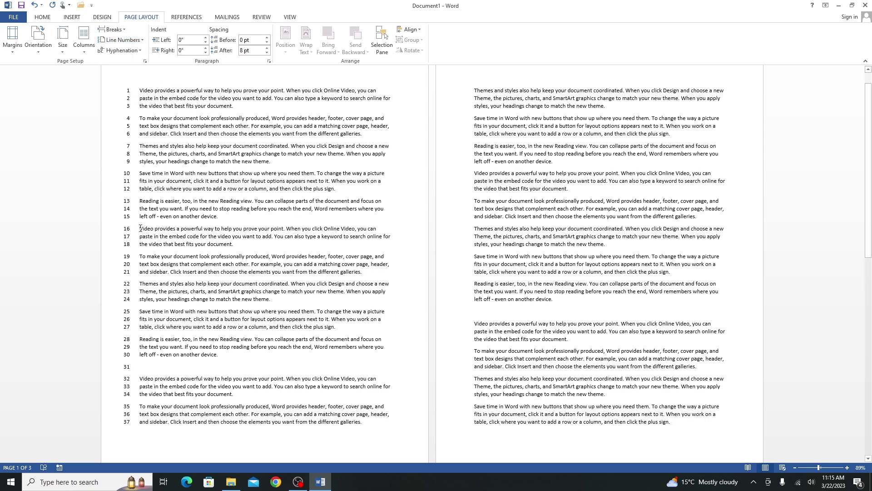
- Select the paragraph on lines 16–18 and set line numbers to restart each section
left_click_drag(140, 229, 231, 244)
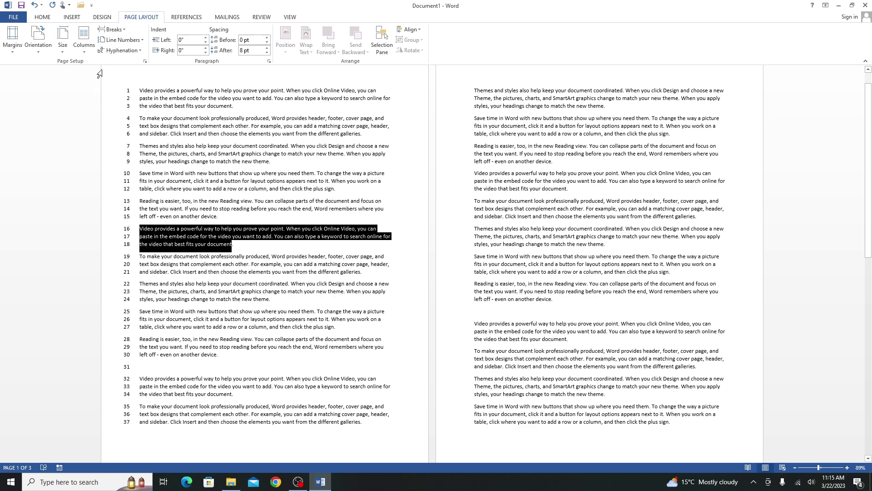
left_click(104, 54)
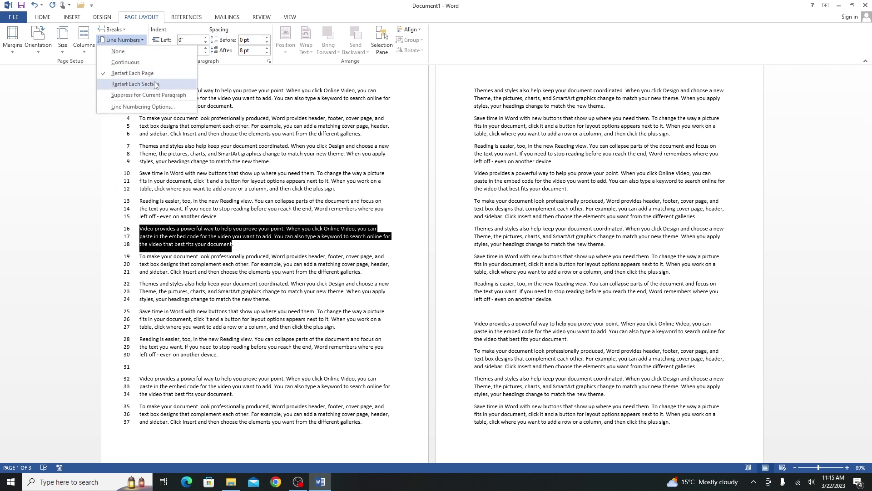
left_click(155, 82)
left_click(239, 237)
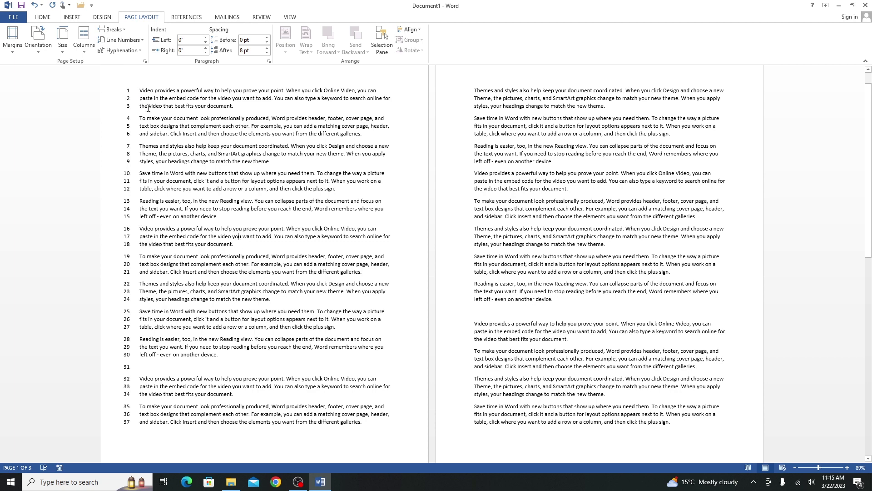
left_click(135, 40)
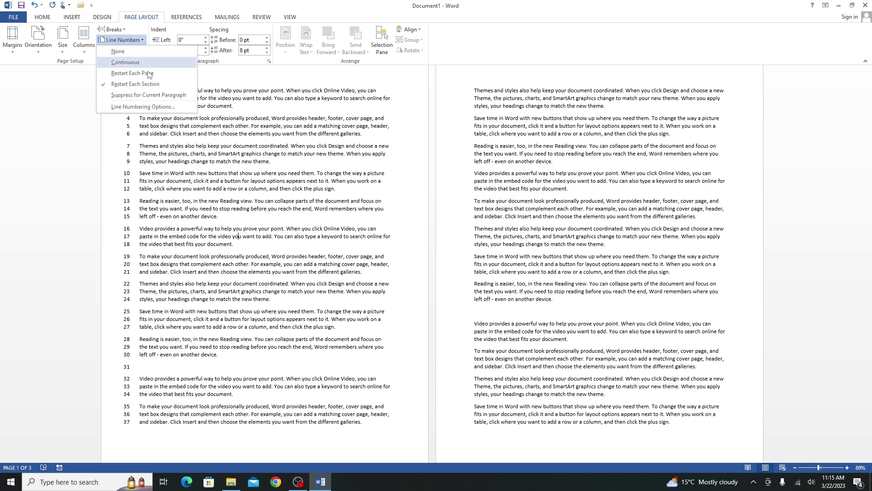
left_click(319, 213)
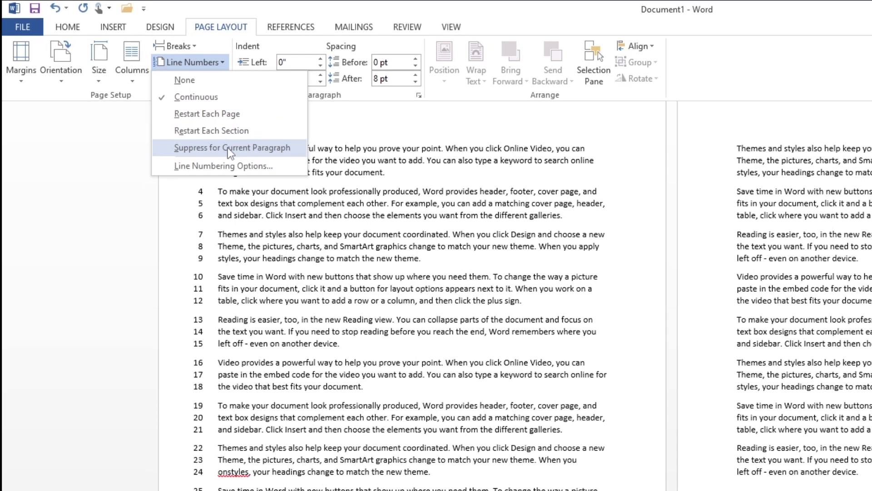
- Suppress line numbers for the 'Themes and styles' paragraph on lines 7–9
left_click(147, 135)
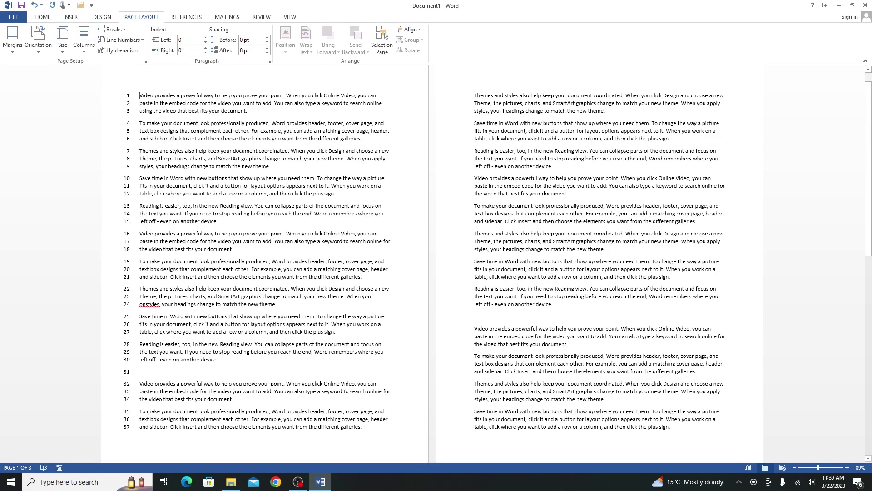
left_click_drag(140, 150, 278, 168)
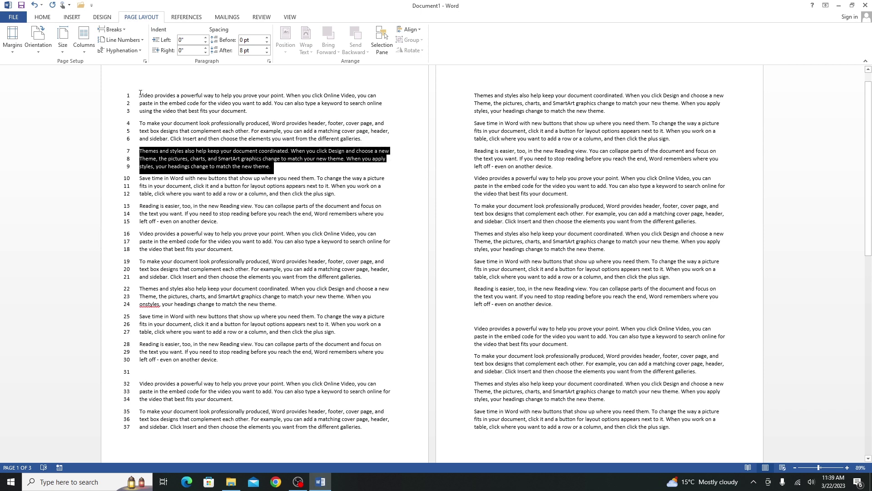
left_click(128, 40)
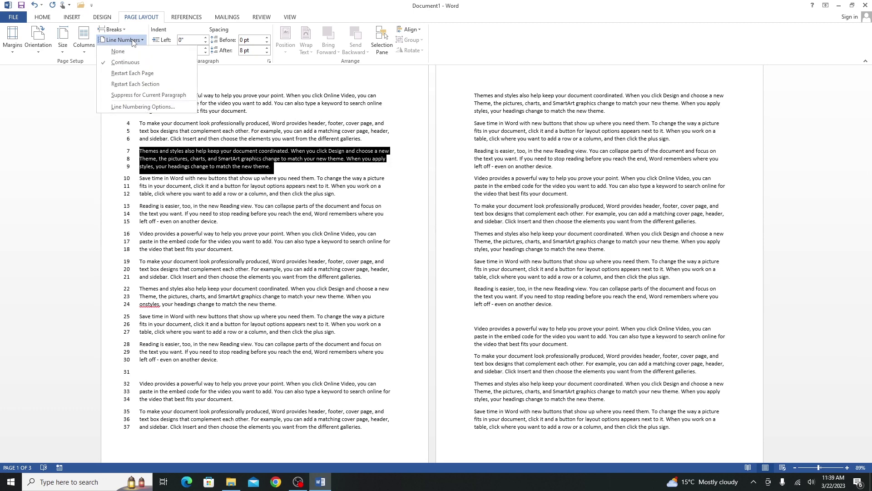
left_click(148, 95)
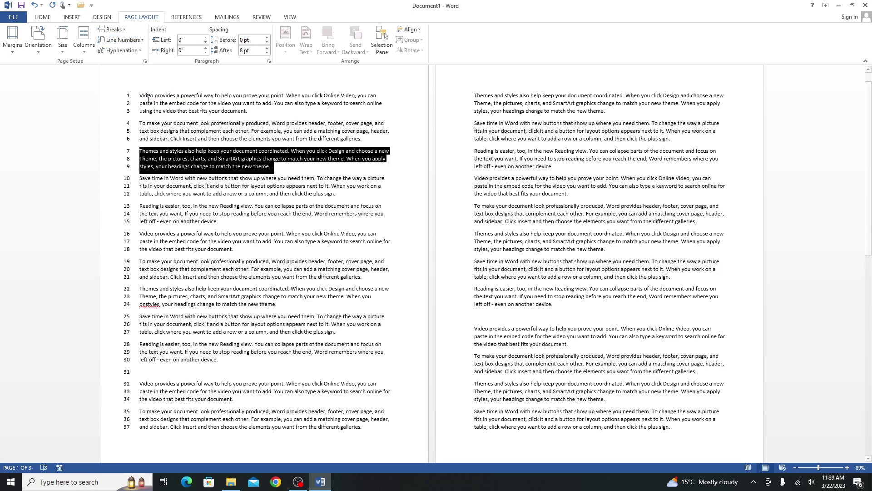
left_click(289, 176)
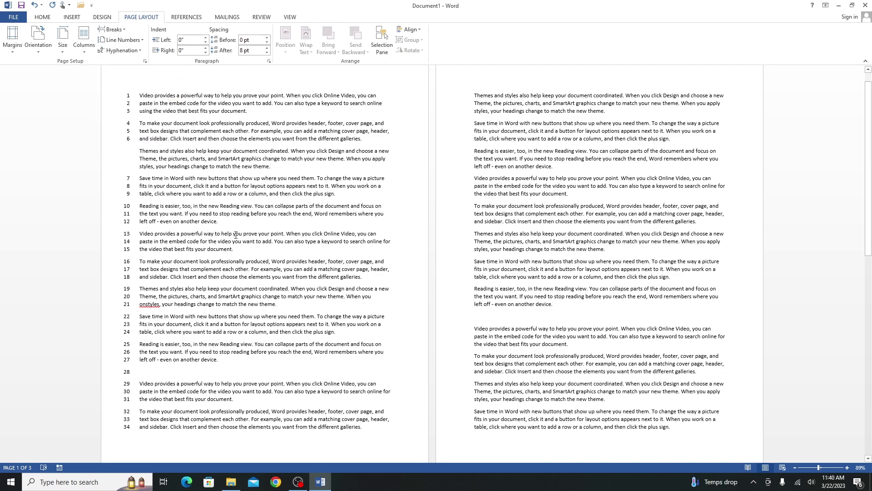
scroll(153, 227, "up", 6, "ctrl")
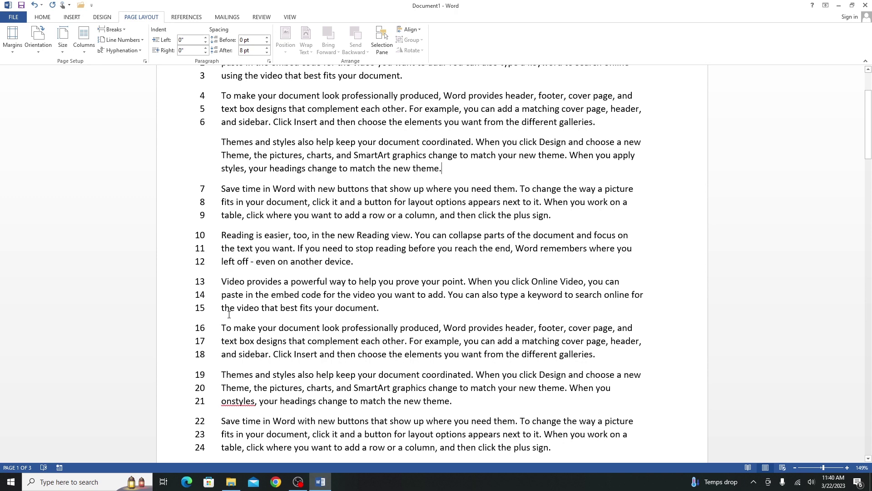
scroll(383, 373, "down", 1)
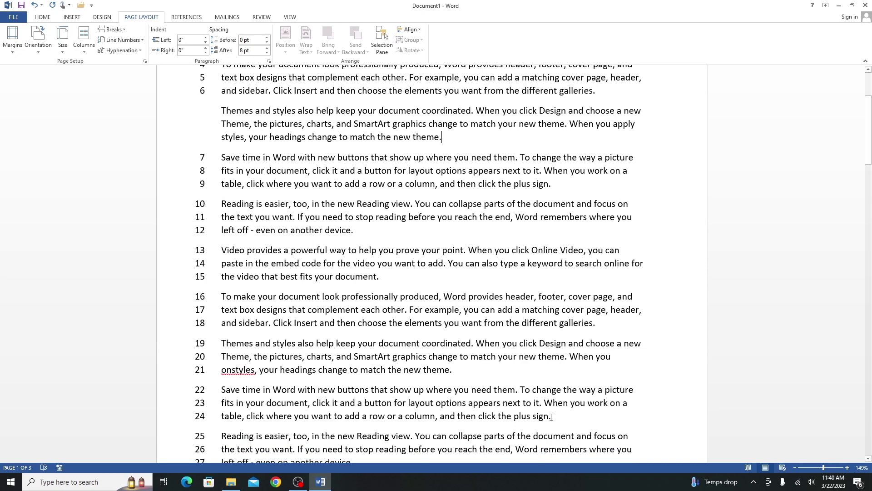
left_click_drag(549, 415, 221, 343)
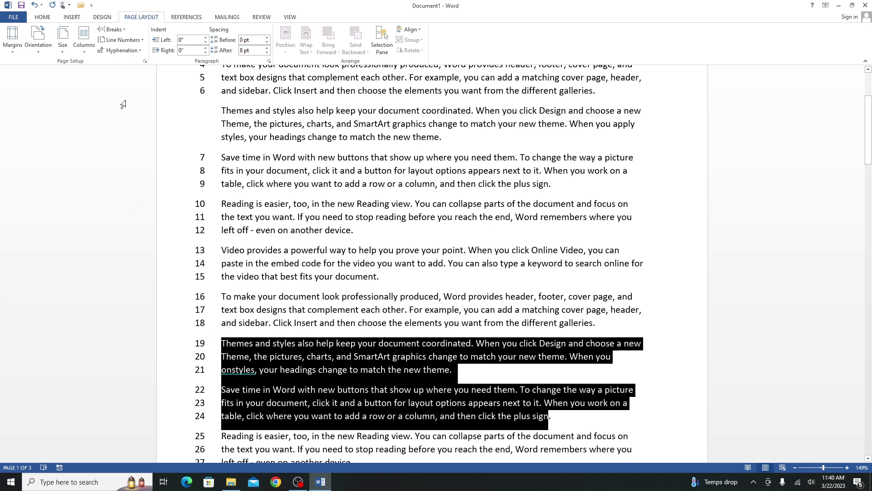
left_click(134, 50)
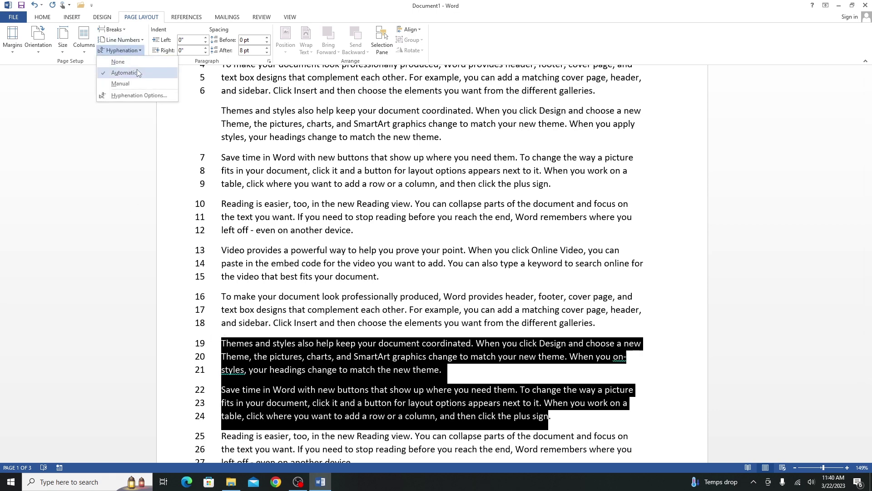
left_click(137, 73)
left_click(617, 365)
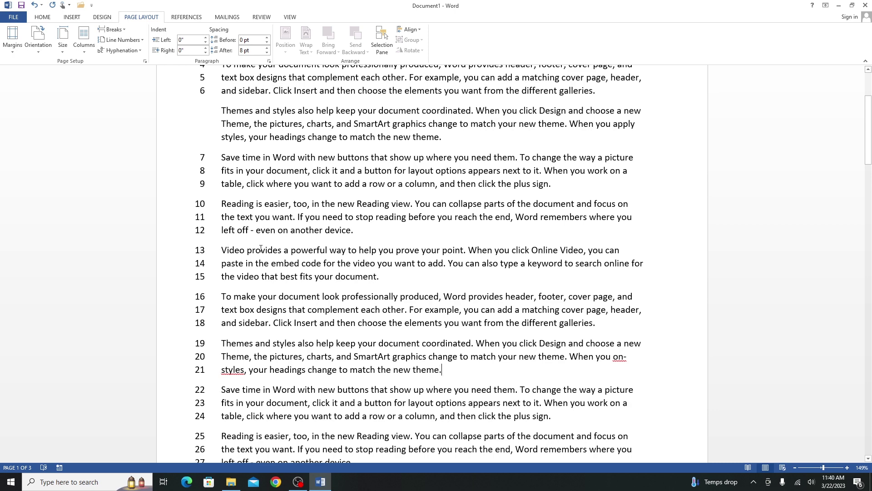
left_click(121, 50)
left_click(112, 63)
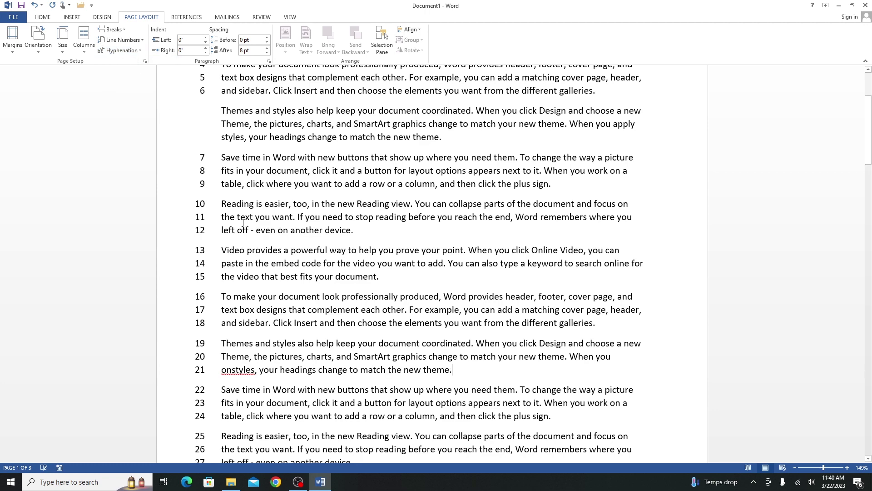